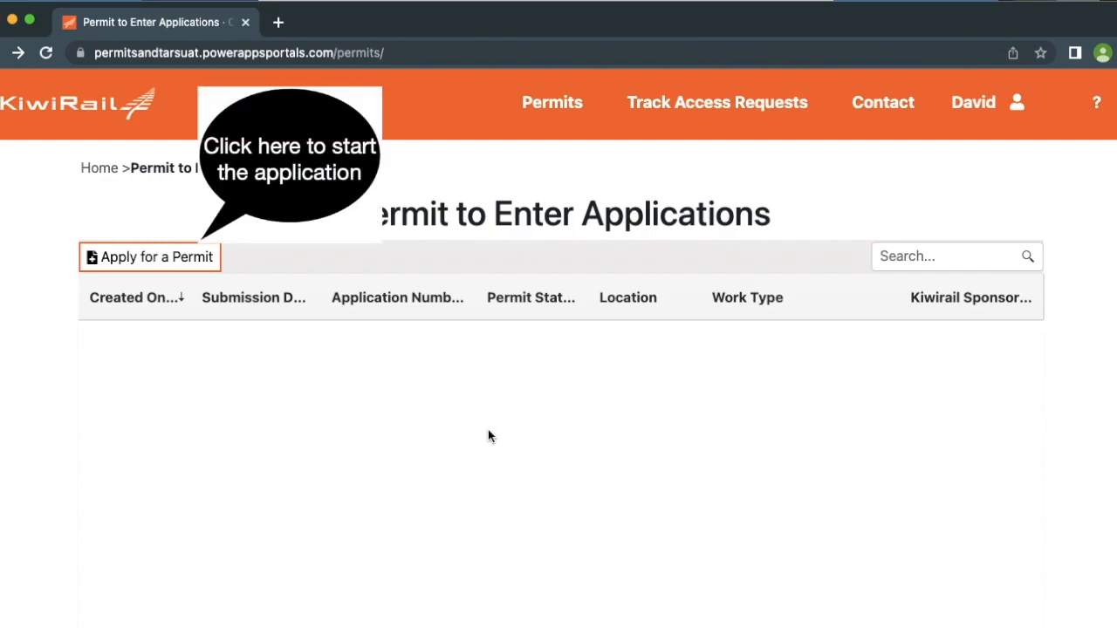
Start a new permit application from the Permit to Enter Applications page
click(168, 258)
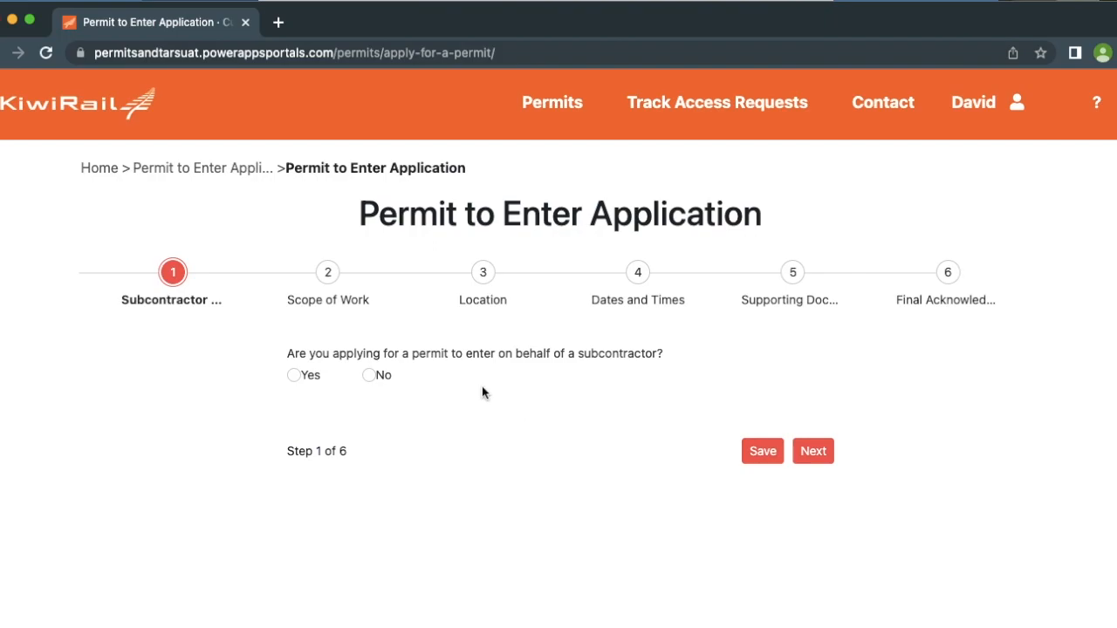
Answer Yes to applying for a subcontractor
click(296, 377)
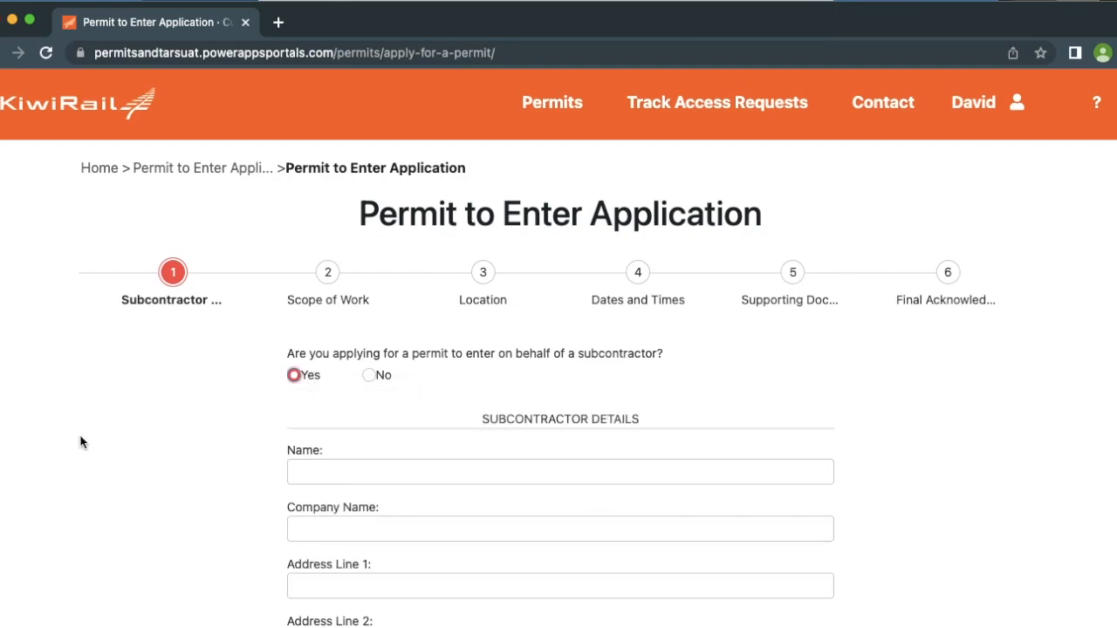
scroll(107, 450, down, 3)
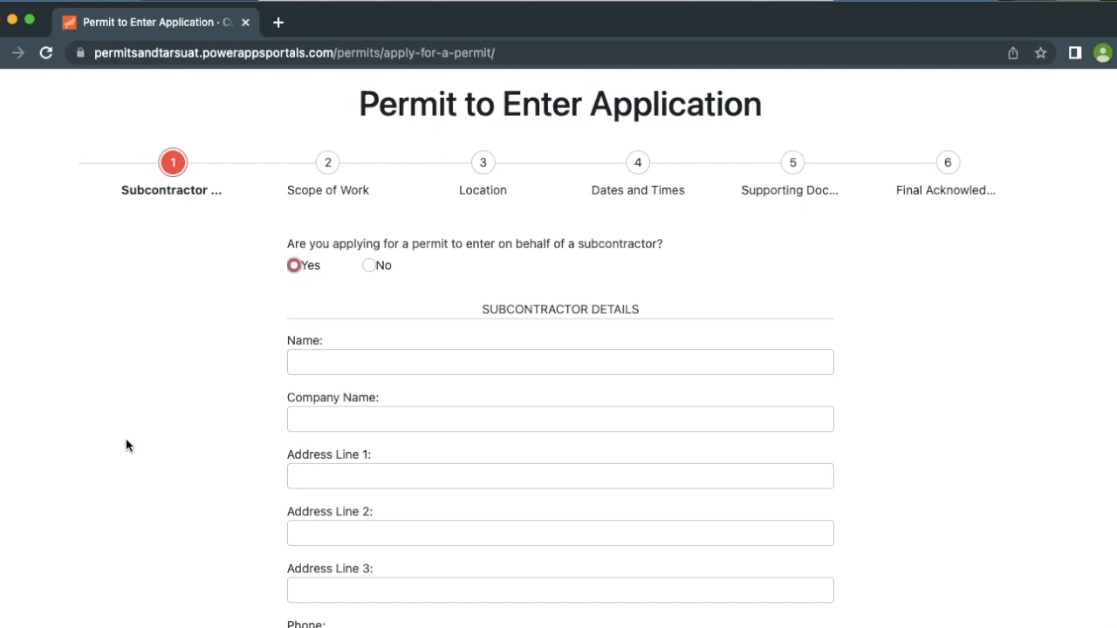
click(372, 266)
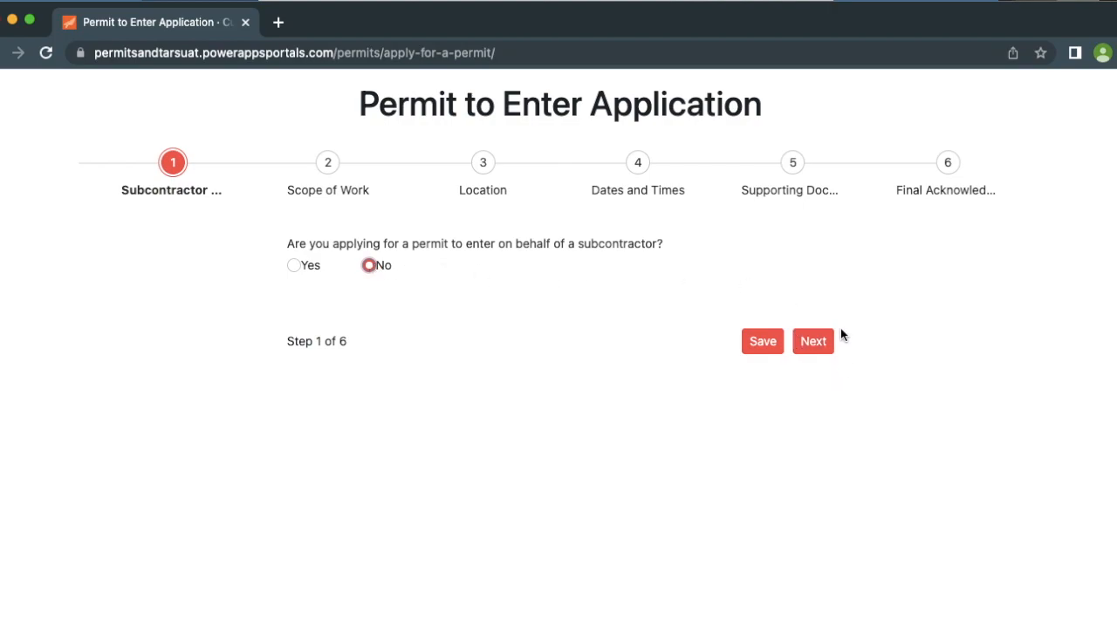
click(294, 266)
scroll(340, 346, down, 2)
Enter the subcontractor's full name and the company name Volcanic Vegetation Clearance
click(319, 272)
key(Tab)
text(Volcanic Vegetation Clearance)
Fill in the subcontractor's three address lines, phone number and e-mail address
key(Tab)
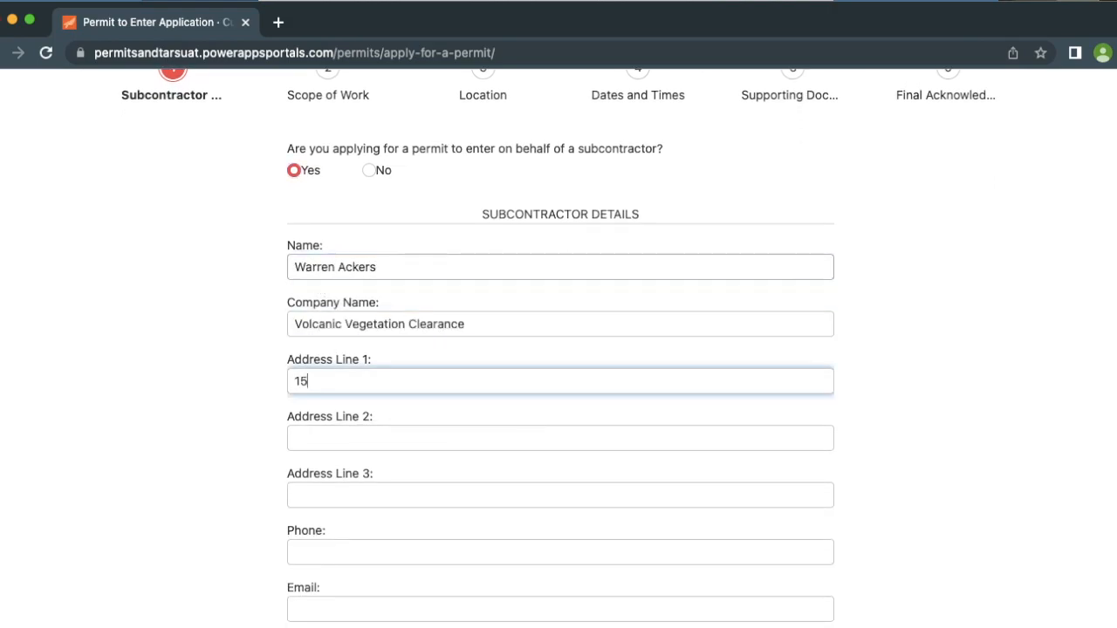
key(Tab)
text(Ohakune)
key(Tab)
text(Manawatu-Wanganui)
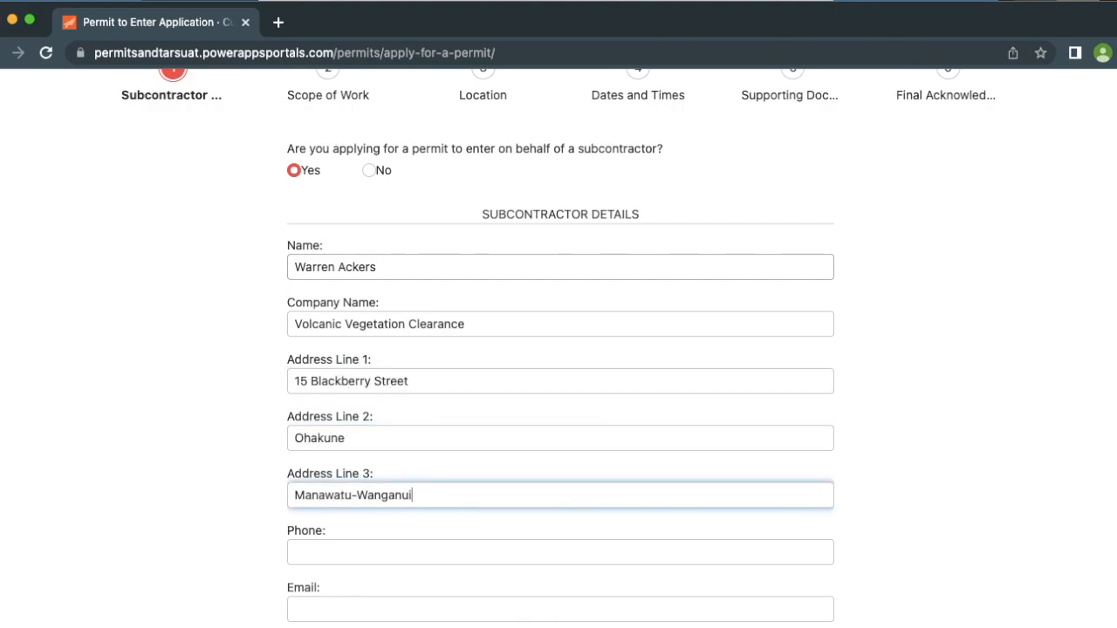
key(Tab)
key(Tab)
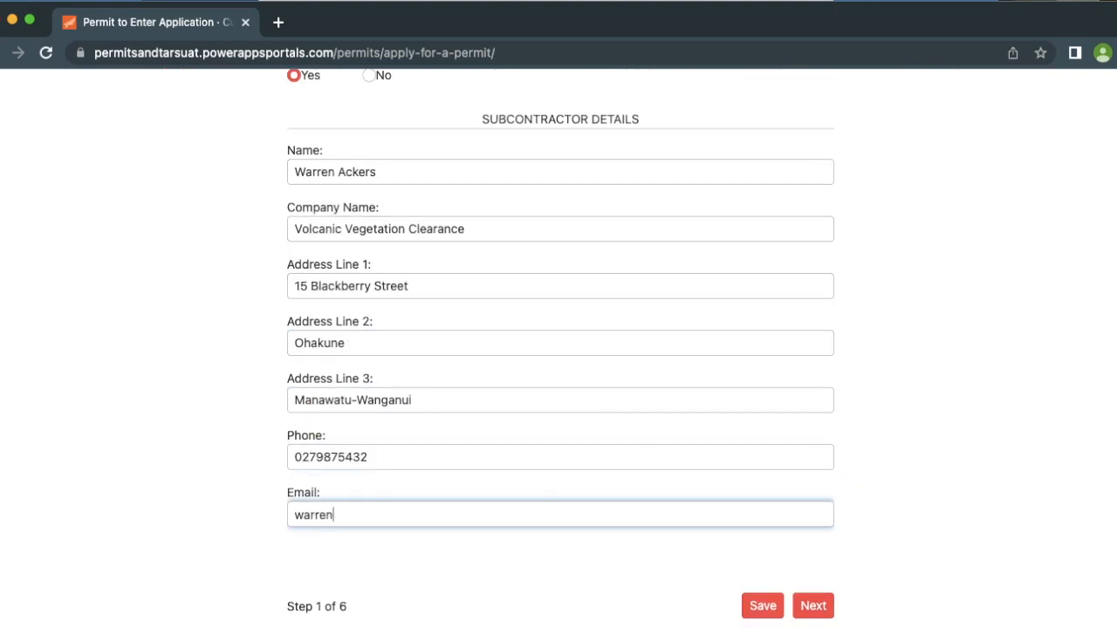
scroll(810, 521, down, 1)
On Scope of Work, answer No to KiwiRail sponsorship and Yes to asset work on KiwiRail land
click(814, 568)
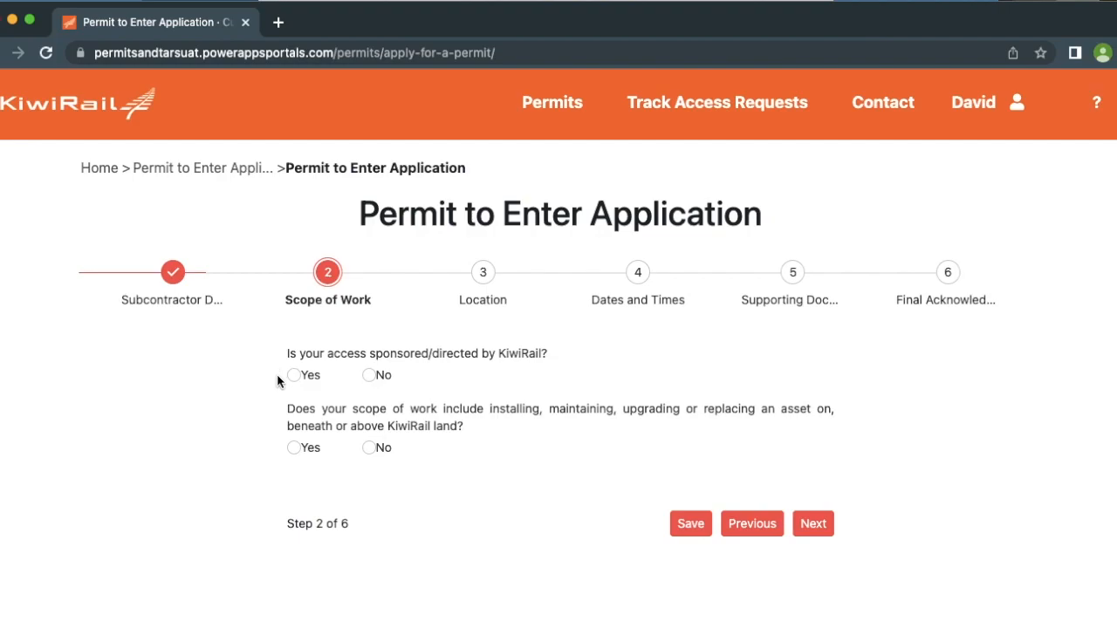
click(370, 376)
click(478, 419)
scroll(478, 425, down, 2)
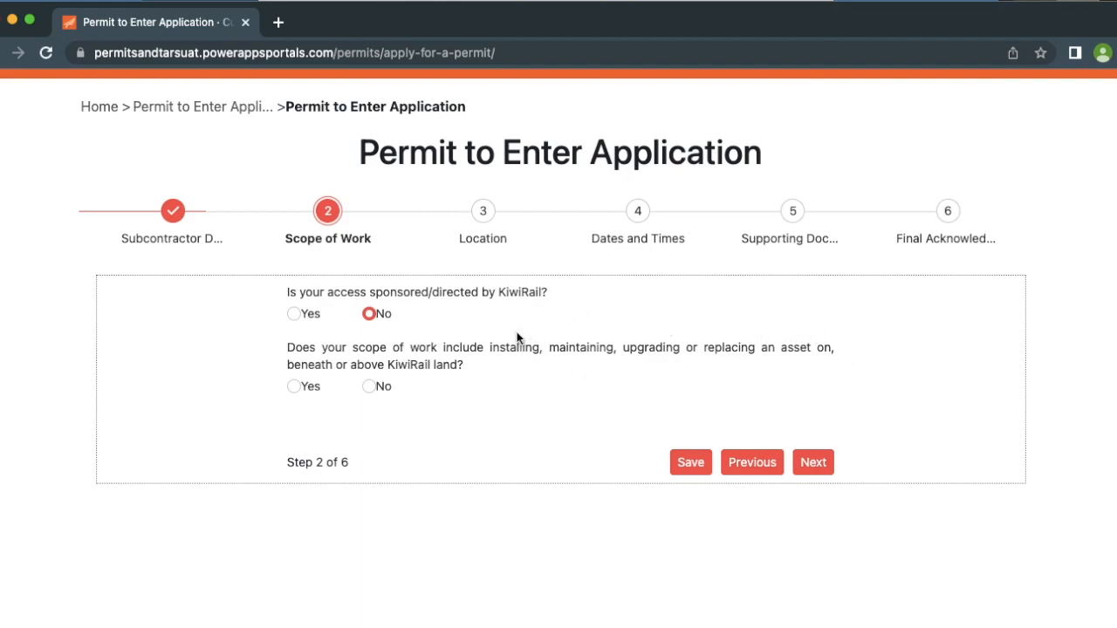
click(294, 386)
Answer Yes to working on behalf of a utility and enter Verse Networks as the company
scroll(219, 493, down, 5)
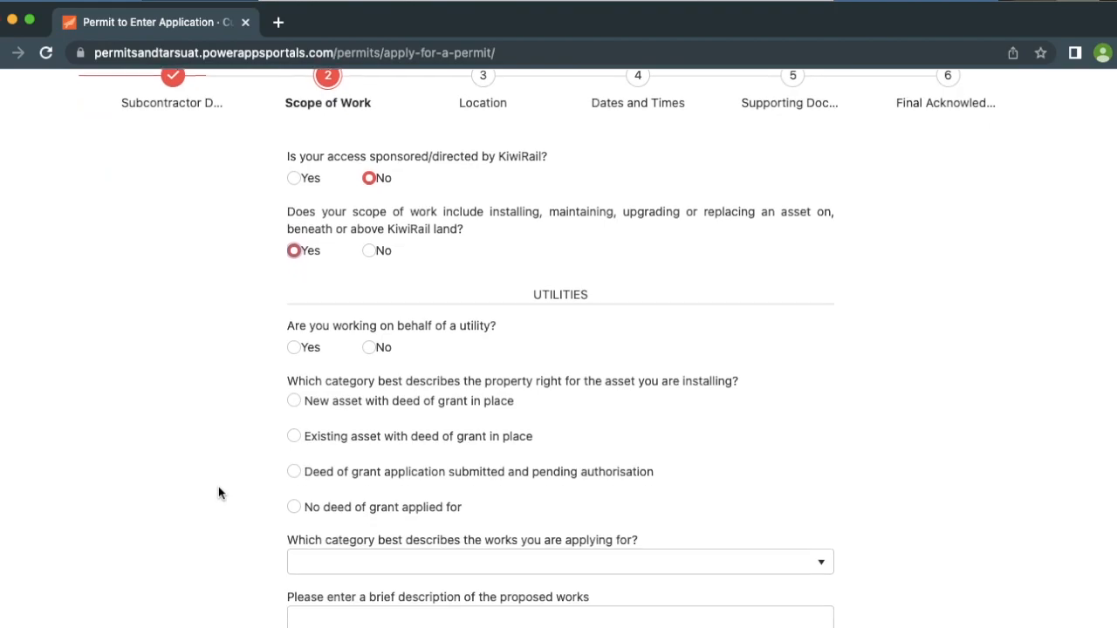
scroll(219, 493, down, 3)
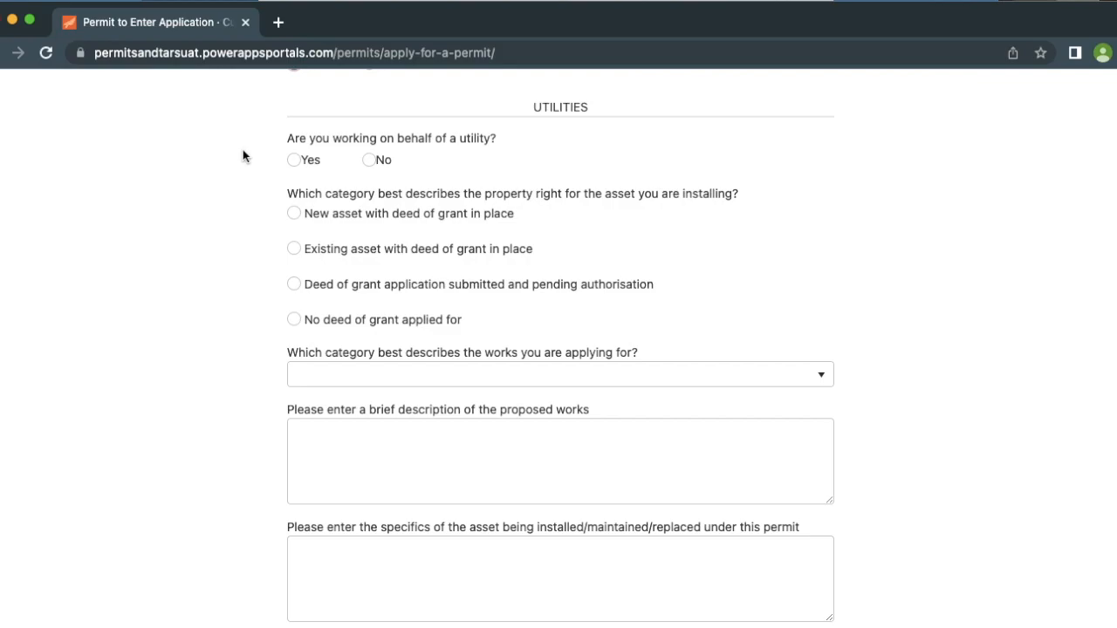
click(294, 161)
click(293, 219)
text(Verse Networks)
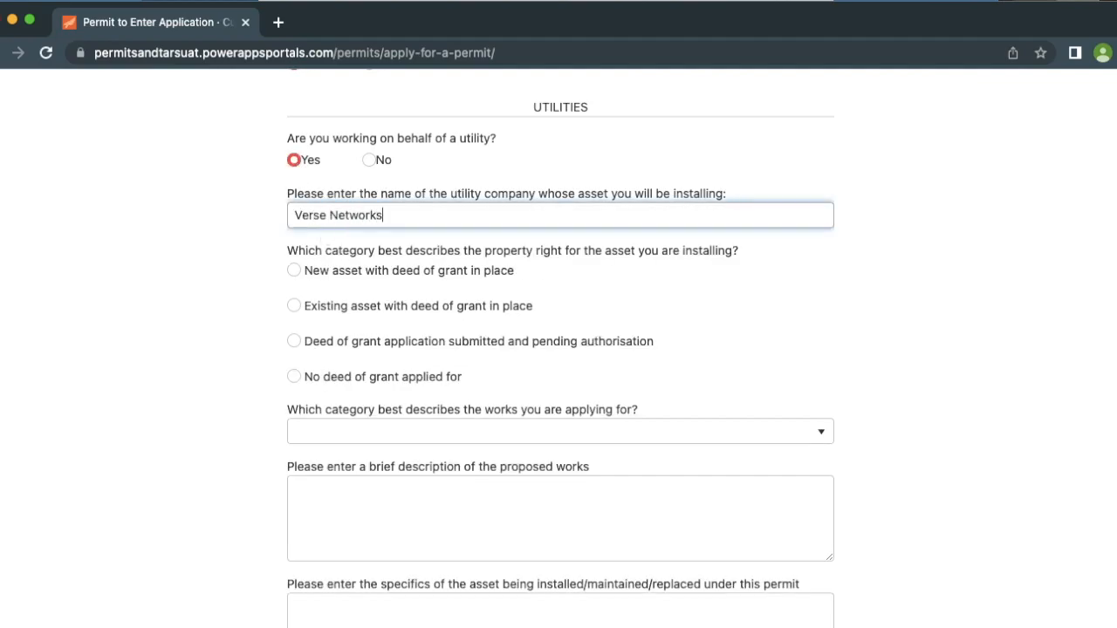
click(219, 268)
click(218, 268)
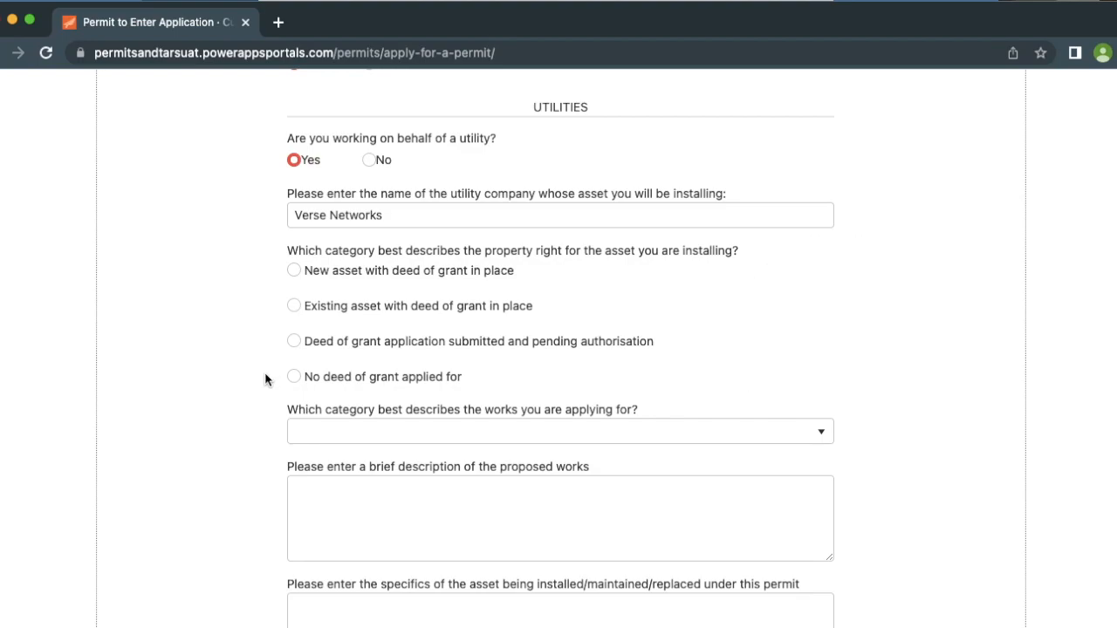
Select 'New asset with deed of grant in place' with Deed of Grant number G91432
click(294, 272)
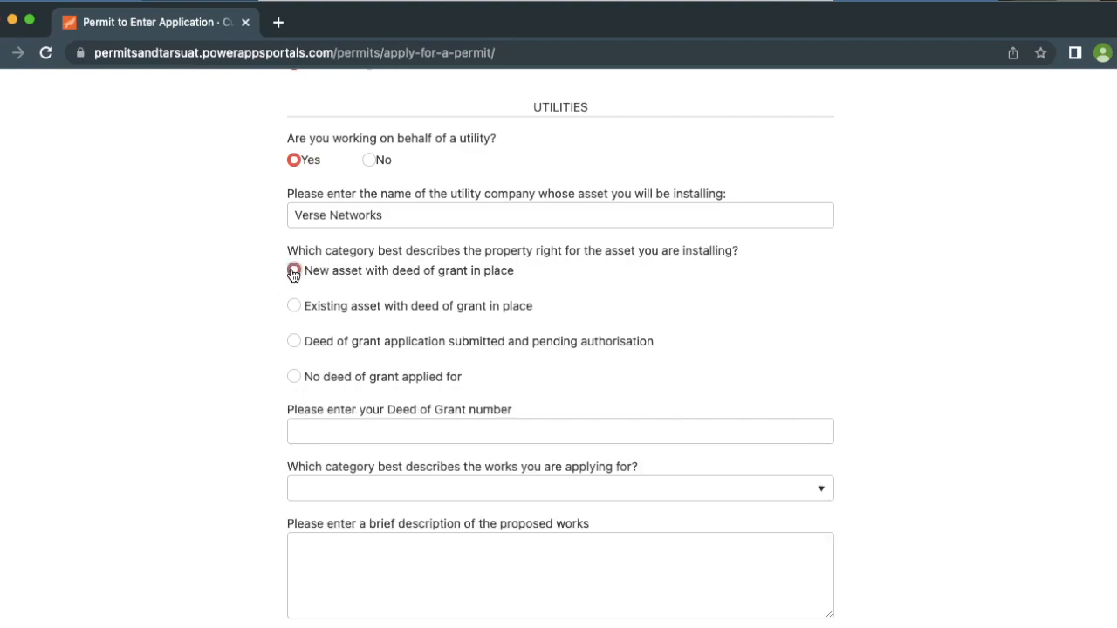
click(308, 429)
text(G91)
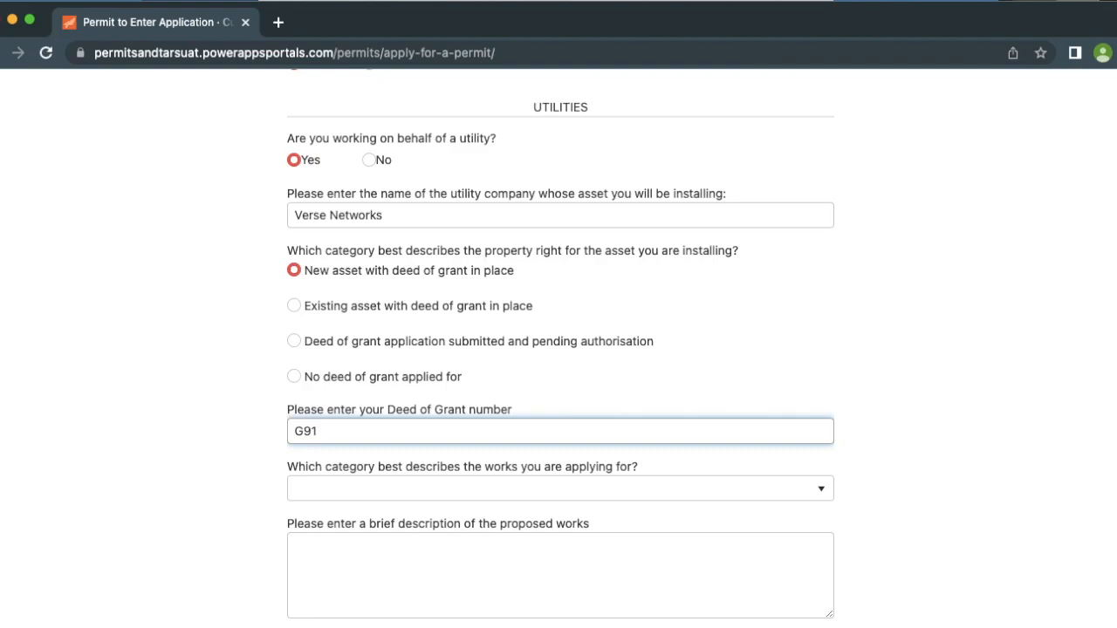
text(432)
scroll(768, 251, down, 5)
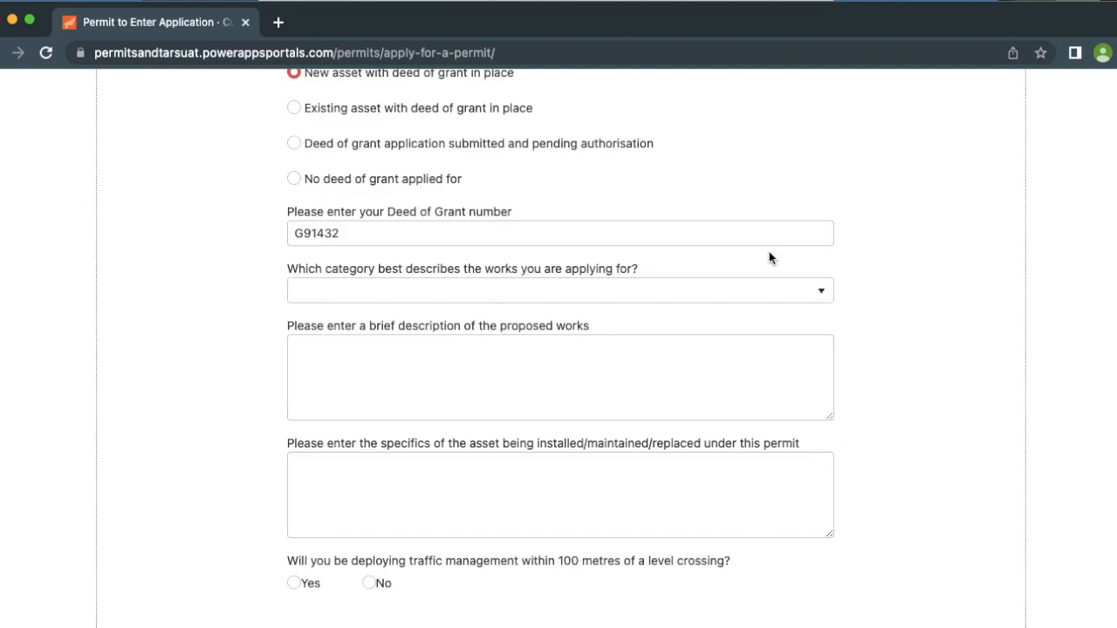
Set the works category to Other
click(824, 294)
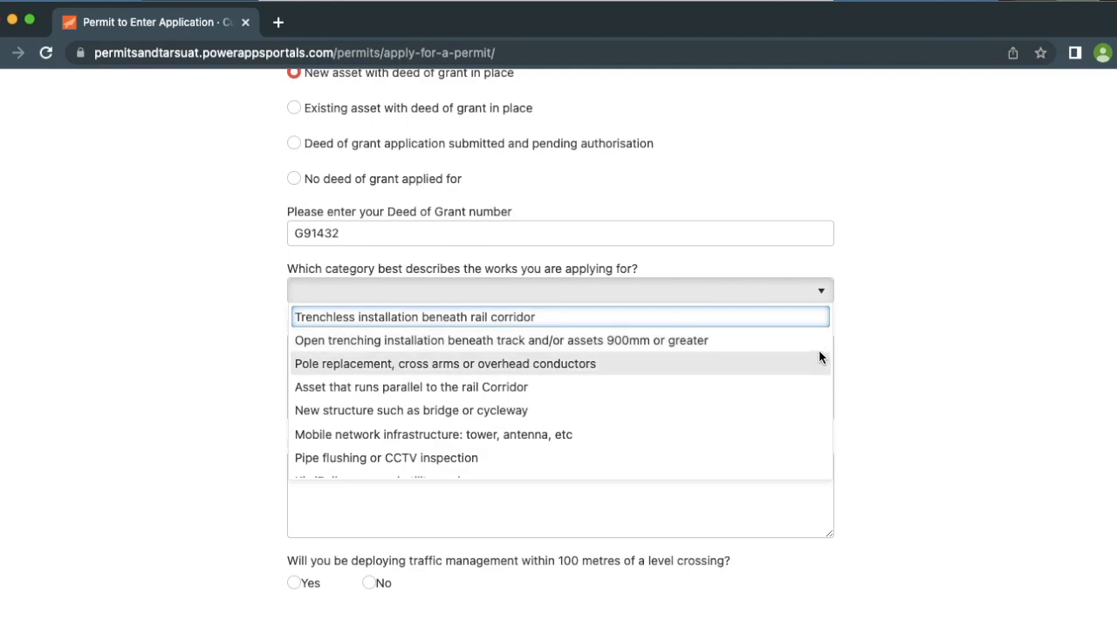
scroll(819, 363, down, 1)
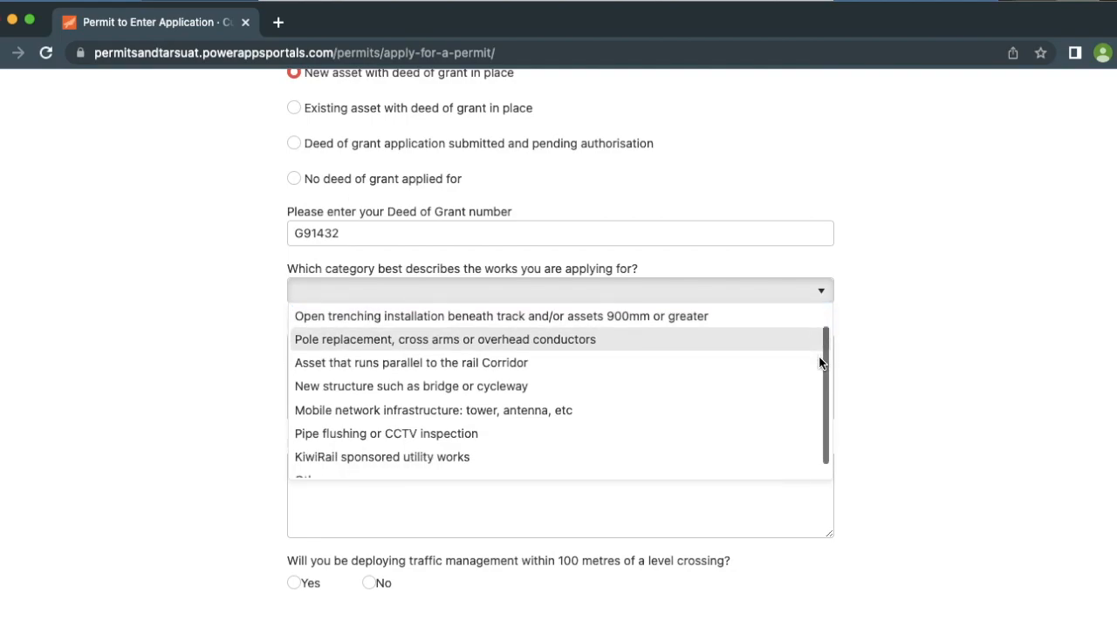
scroll(820, 363, down, 1)
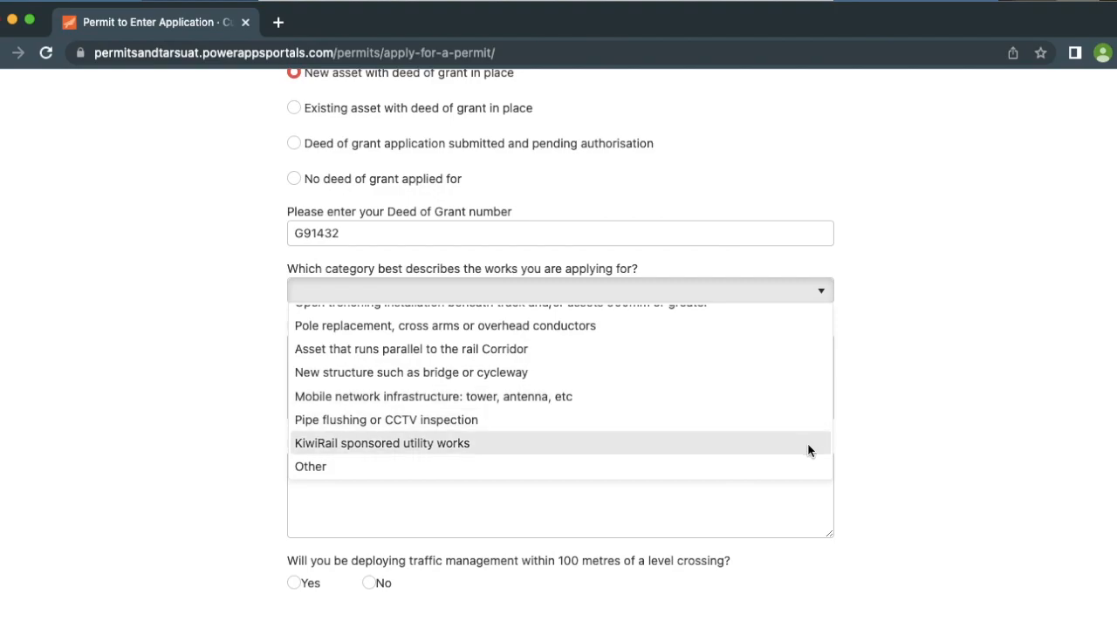
click(804, 467)
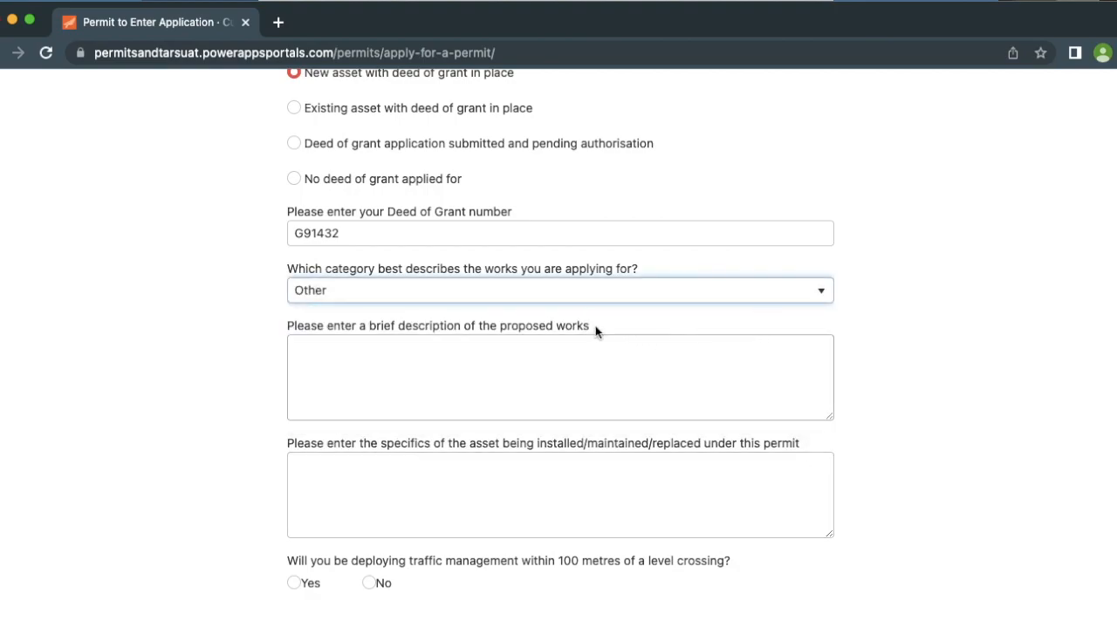
drag(596, 326, 259, 332)
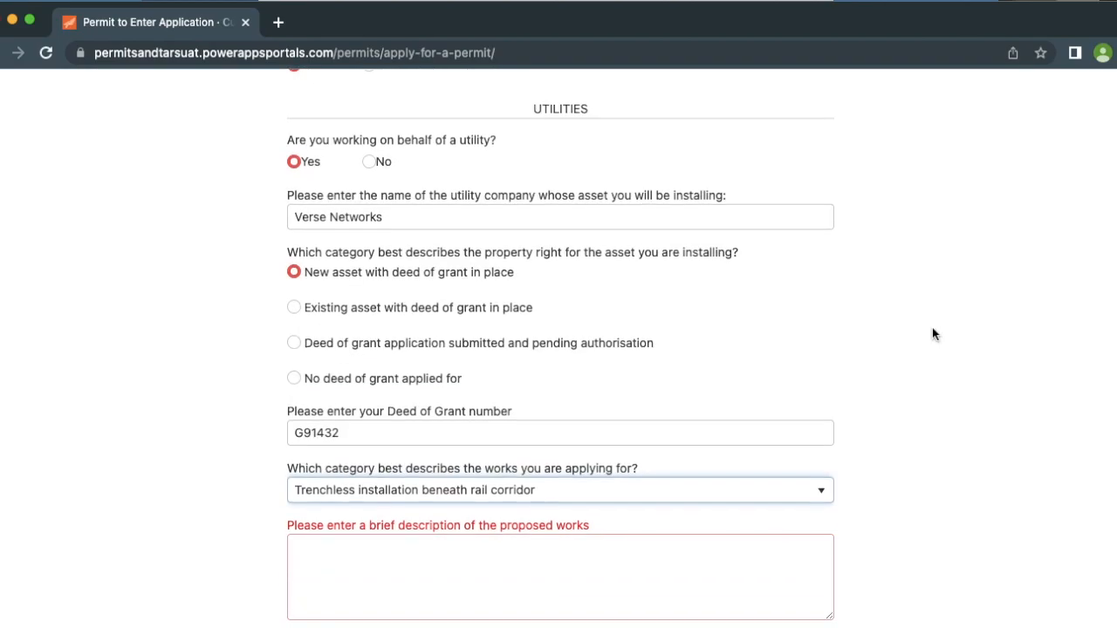
scroll(932, 329, up, 5)
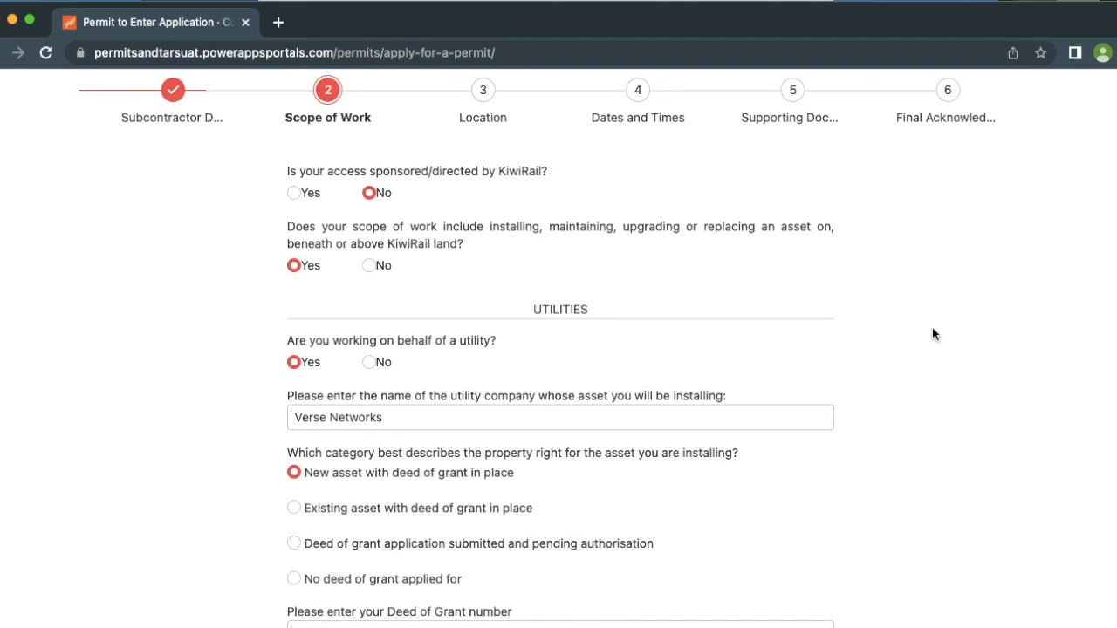
Change asset work on KiwiRail land to No and expand the non-utility work category list
click(369, 267)
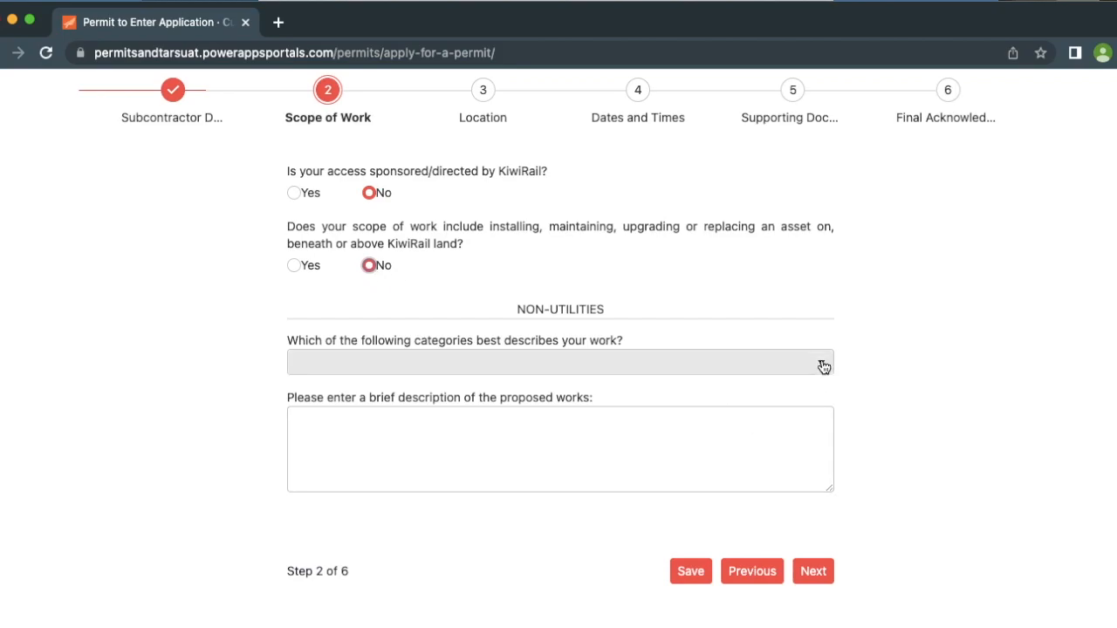
drag(615, 314, 491, 317)
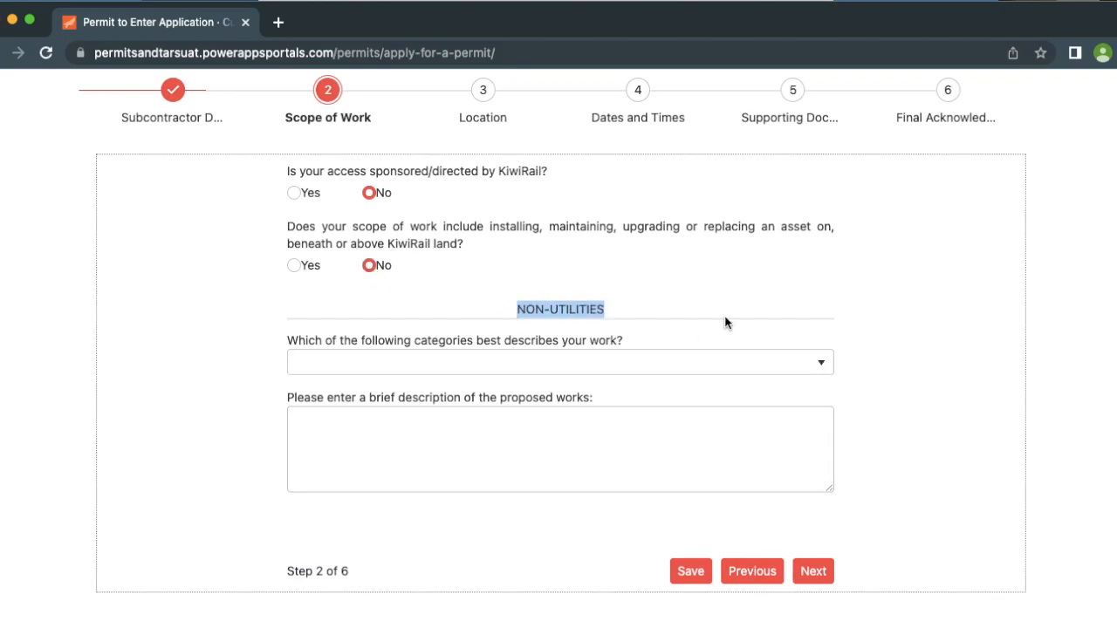
click(843, 353)
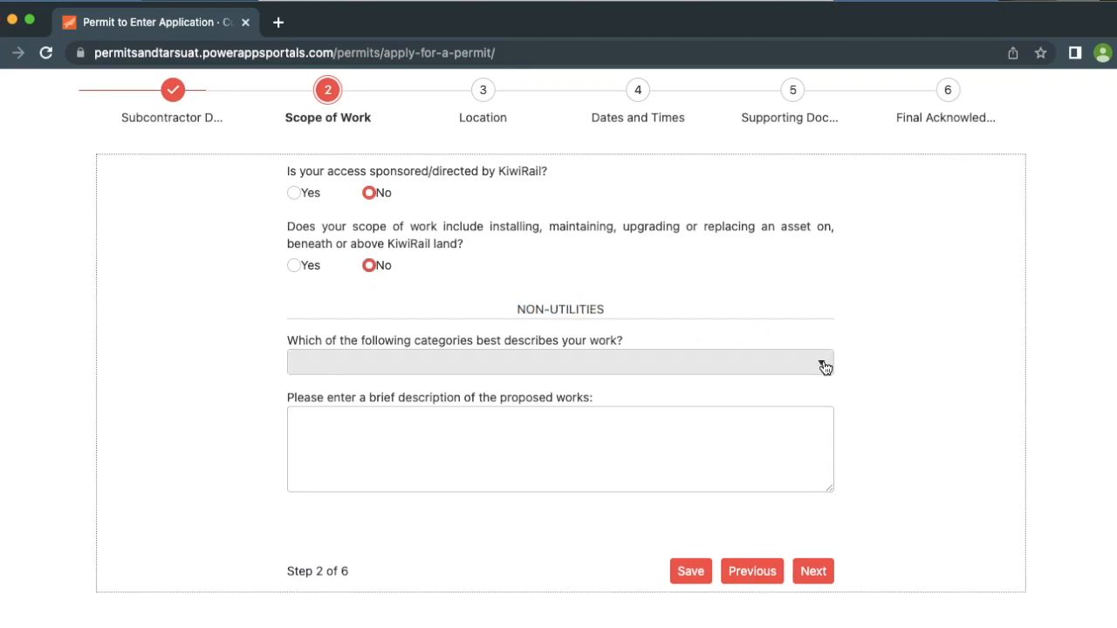
click(823, 366)
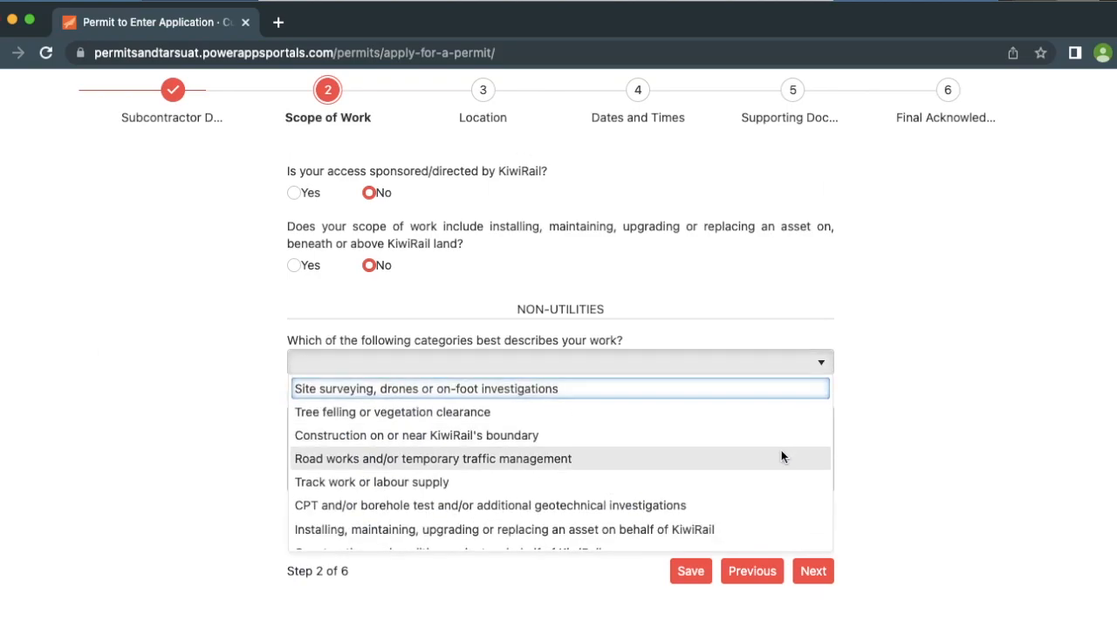
scroll(781, 455, down, 2)
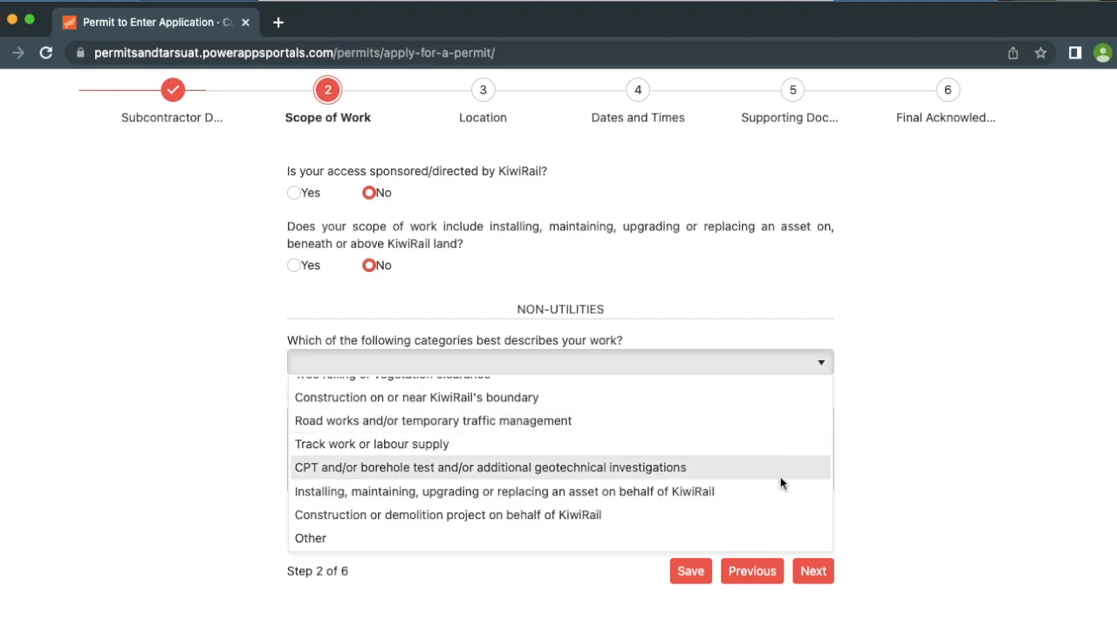
Pick the on-behalf-of-KiwiRail category and describe the vegetation clearing, drill pad, duct drilling and cable hauling
click(779, 489)
scroll(478, 451, down, 4)
click(478, 451)
text(Clear vegetation from site, prepared drill pag)
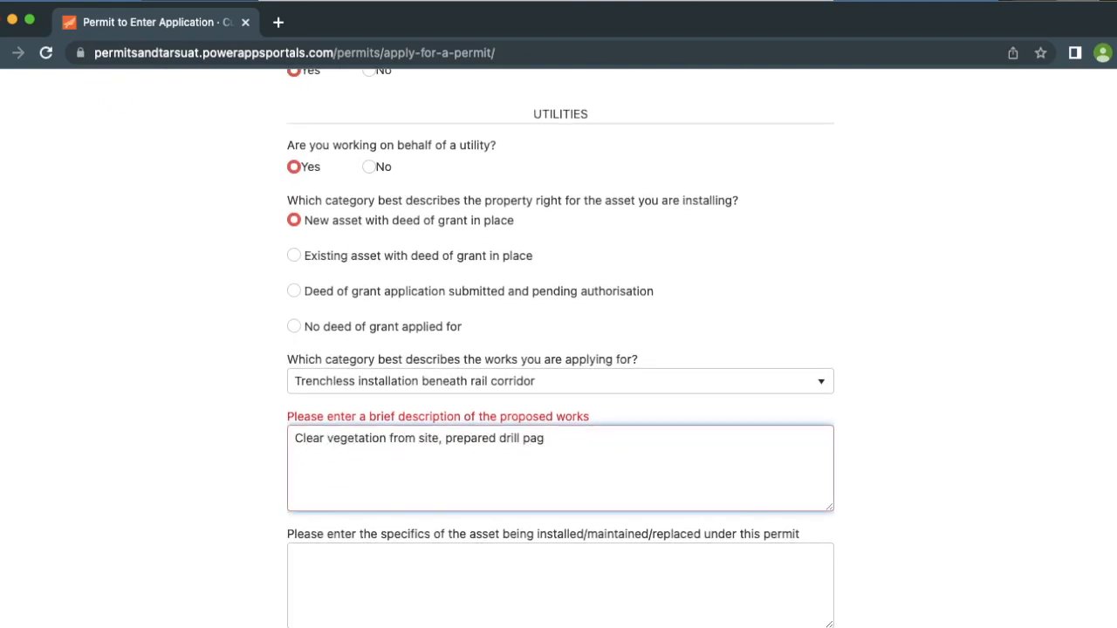
key(BackSpace)
text(d, drill duct beneath the tracks, haul cables.)
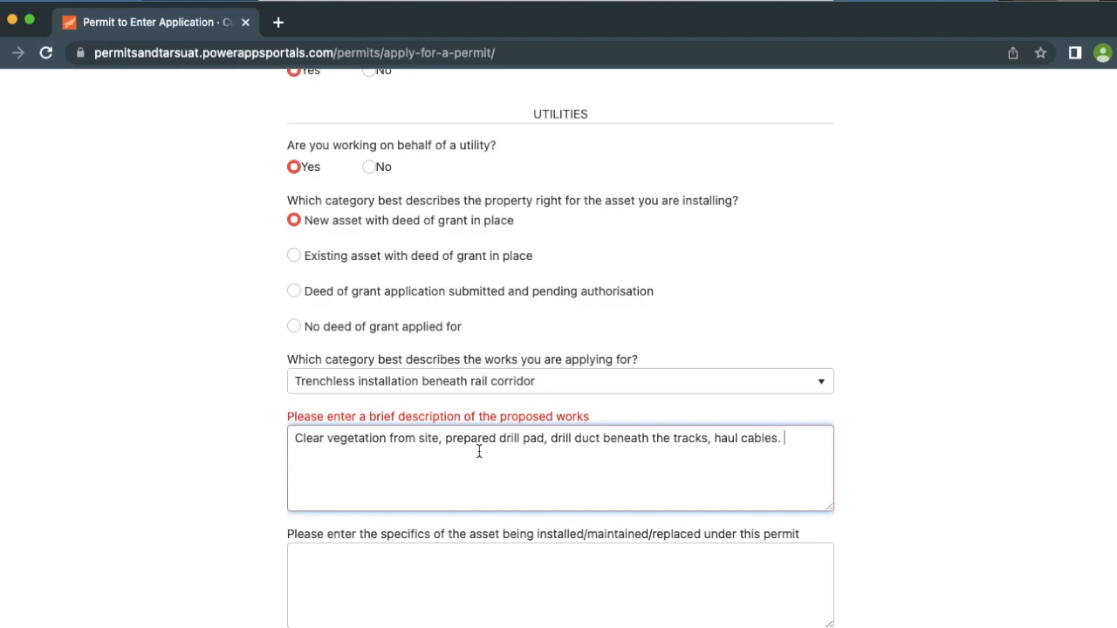
scroll(919, 460, down, 4)
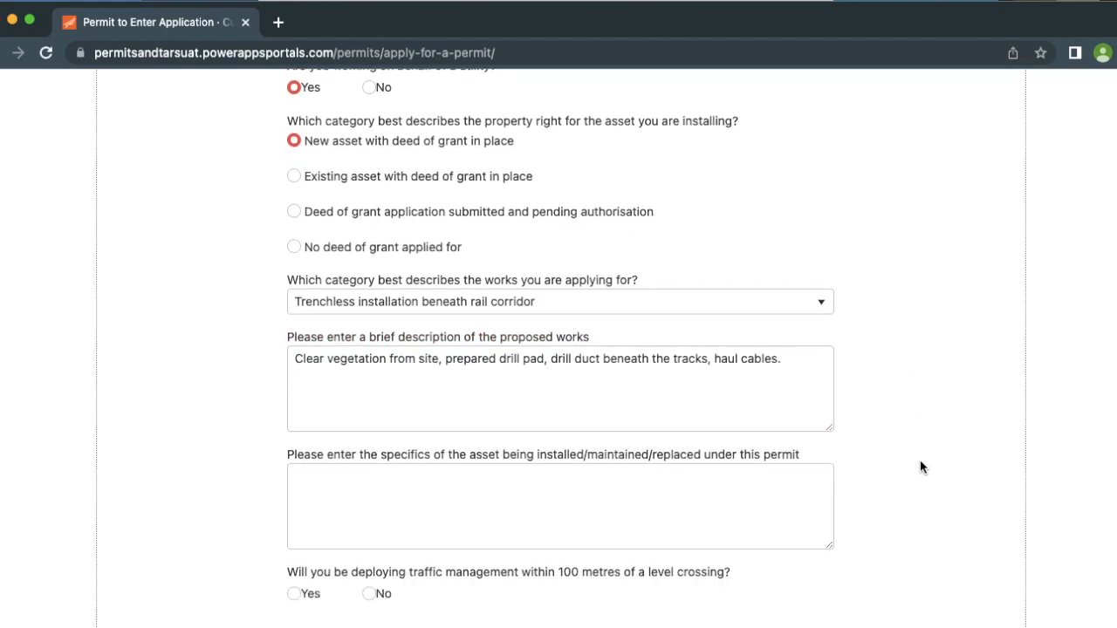
Enter asset specifics 'PE Pipe, two high-speed fibre cables', answer Yes to traffic management, and continue
click(762, 419)
text(PE Pipe,)
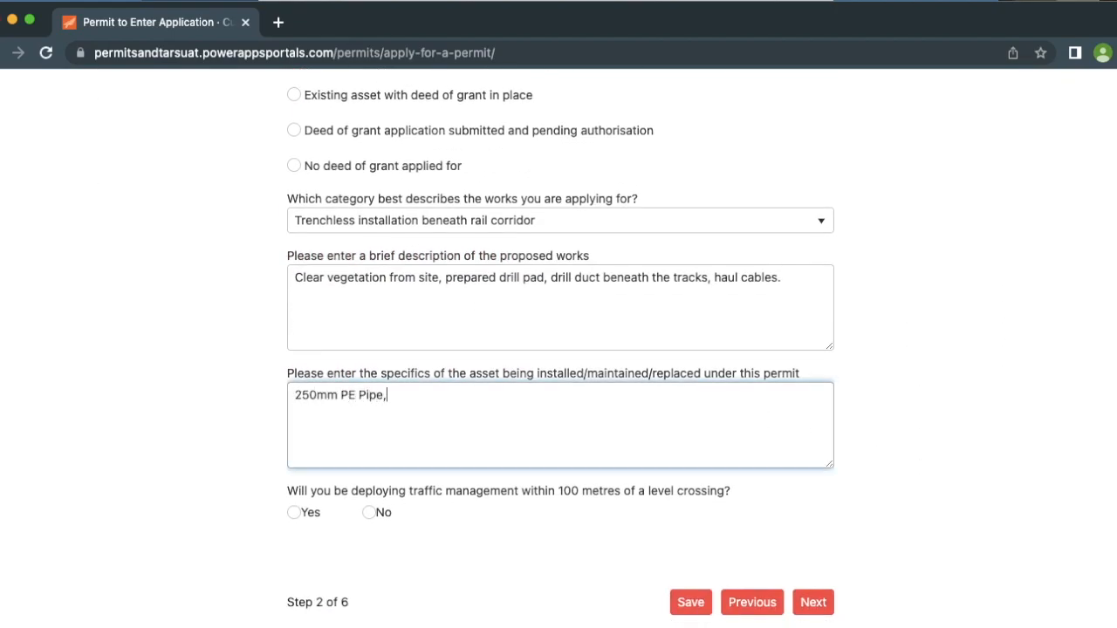
text( two high-speed fibre cables)
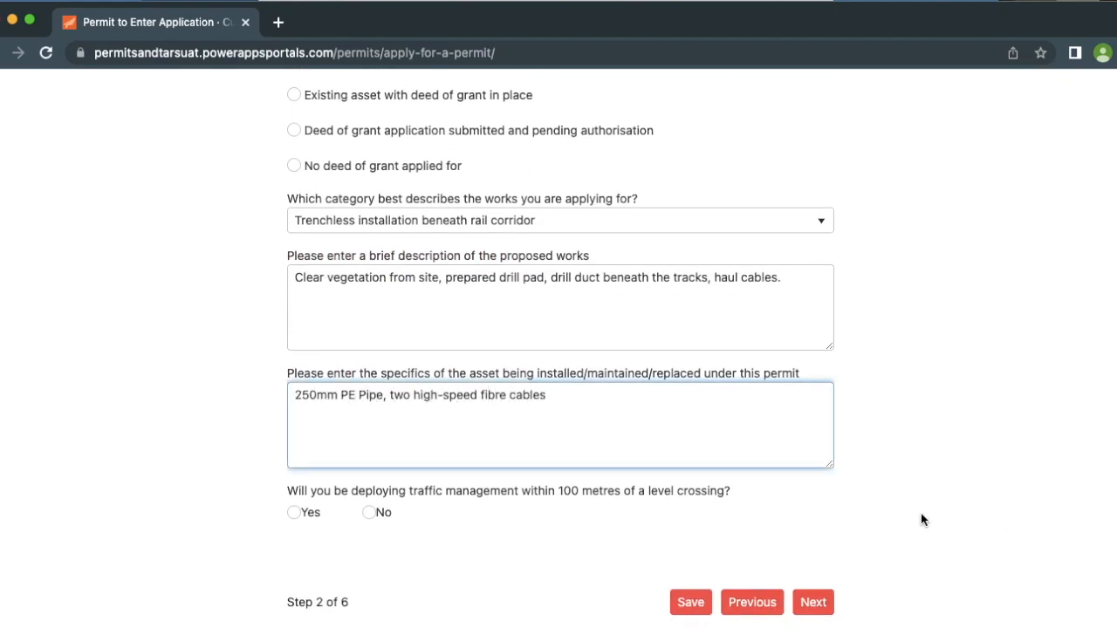
click(873, 486)
scroll(870, 486, down, 3)
click(295, 407)
scroll(479, 531, up, 1)
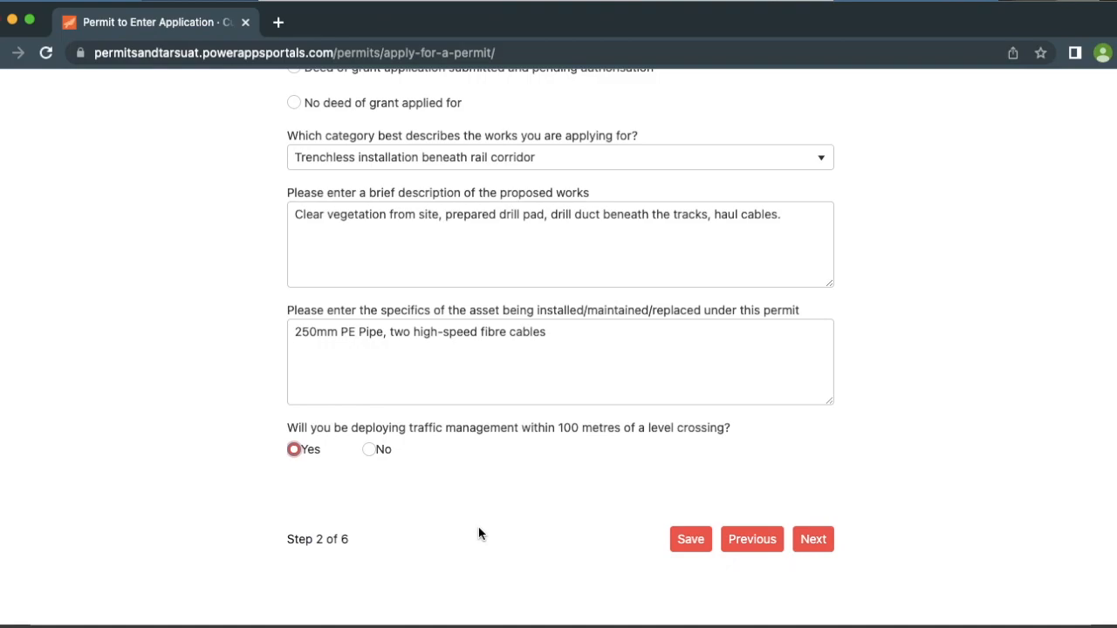
click(822, 540)
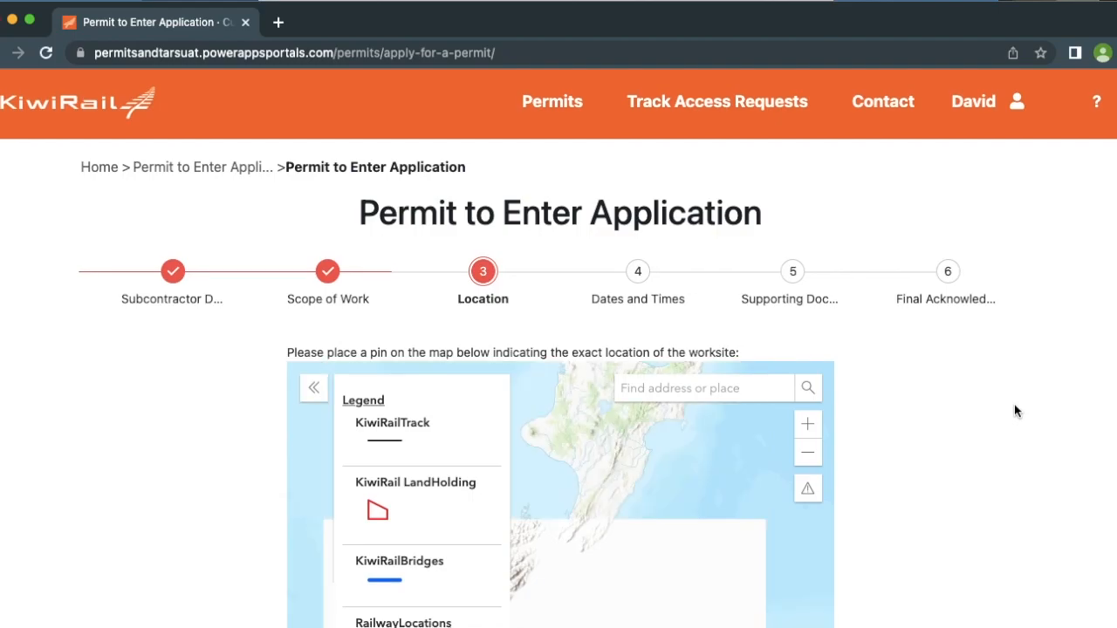
Zoom and pan the map to the rail track near SH 4 in the central North Island
scroll(1013, 408, down, 2)
scroll(1014, 411, down, 2)
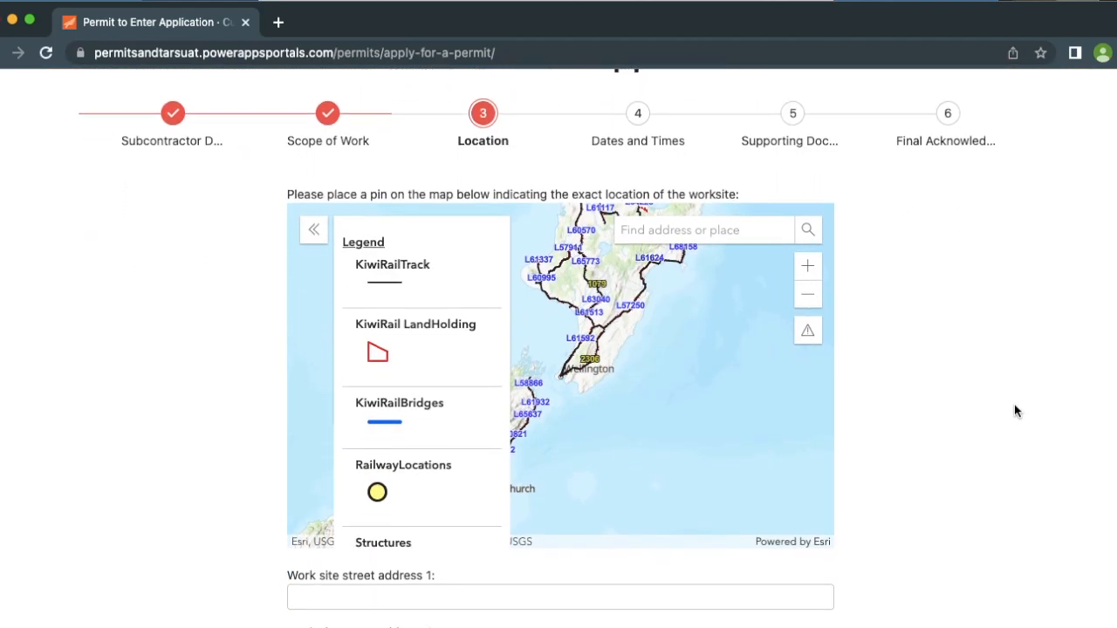
click(808, 294)
scroll(677, 336, down, 3)
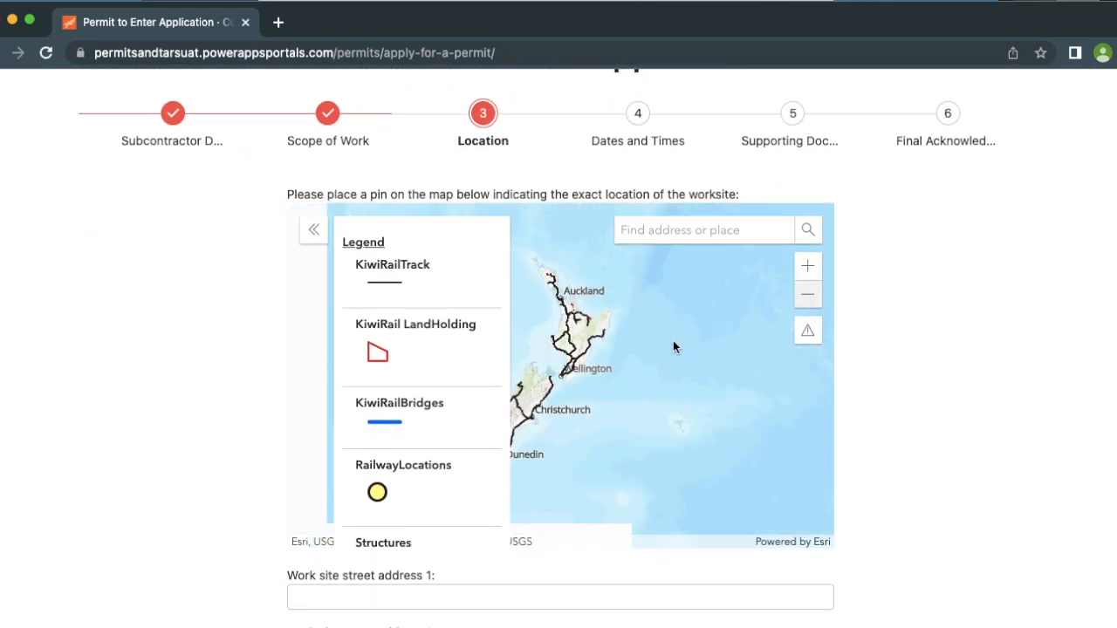
click(806, 267)
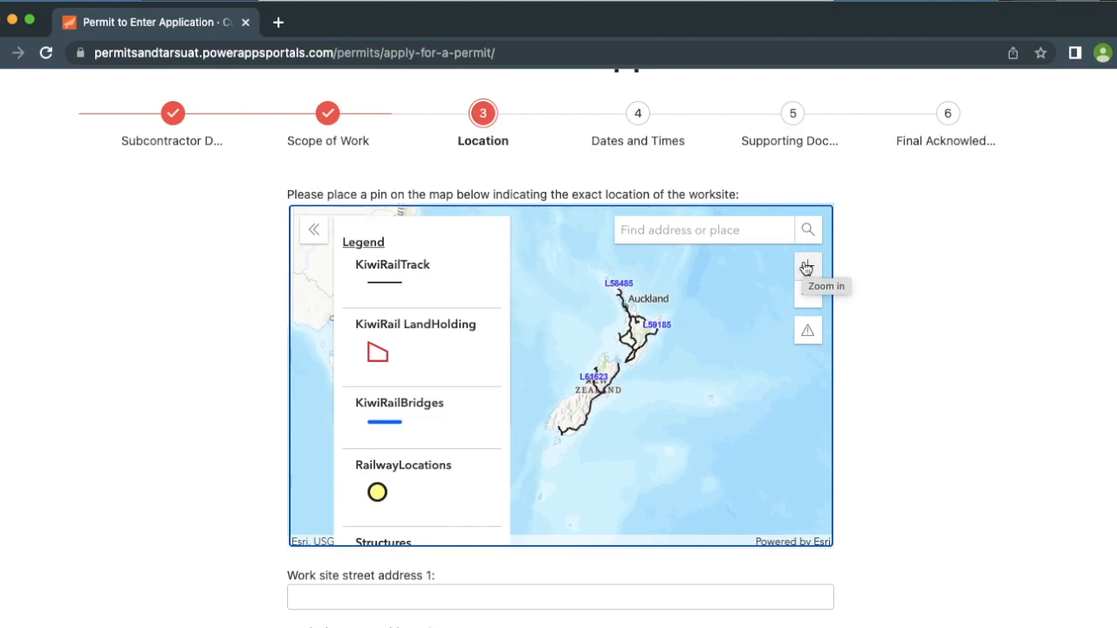
click(806, 267)
mouse_move(723, 519)
mouse_down()
mouse_move(723, 352)
mouse_move(659, 491)
mouse_up()
drag(778, 327, 701, 502)
click(807, 269)
click(807, 269)
drag(689, 367, 497, 279)
click(808, 271)
click(808, 271)
drag(750, 445, 474, 384)
click(808, 268)
drag(627, 469, 569, 249)
scroll(622, 350, up, 5)
drag(691, 355, 670, 366)
scroll(671, 366, up, 5)
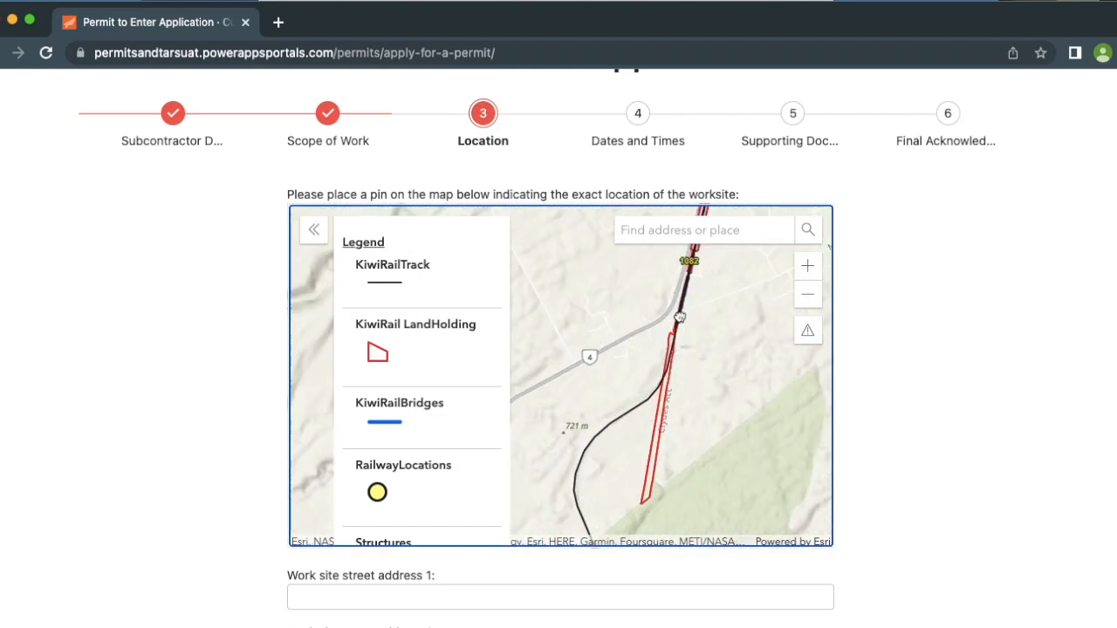
Drop a pin on the track at Matapuna Rd, Horopito, auto-filling the address and Raetihi
click(662, 300)
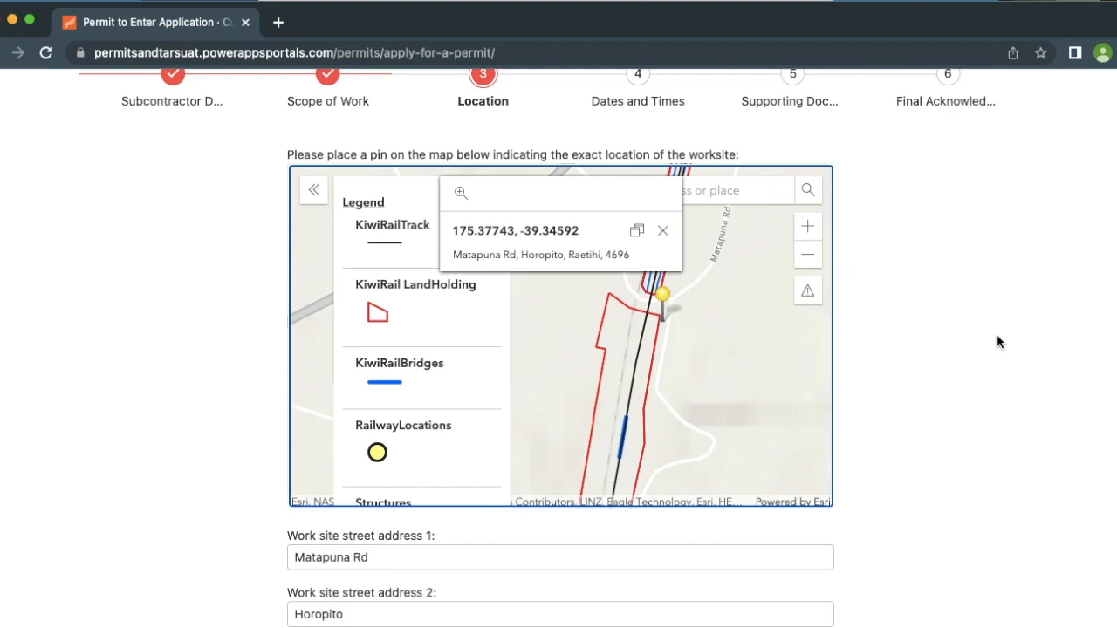
scroll(998, 336, down, 4)
scroll(997, 342, down, 4)
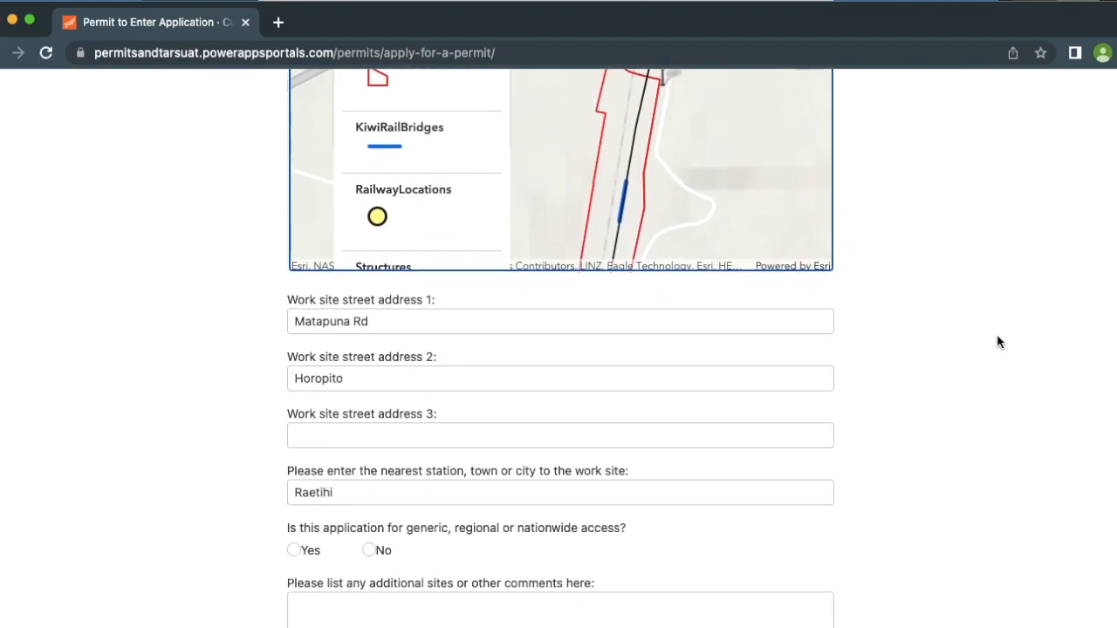
scroll(999, 342, up, 1)
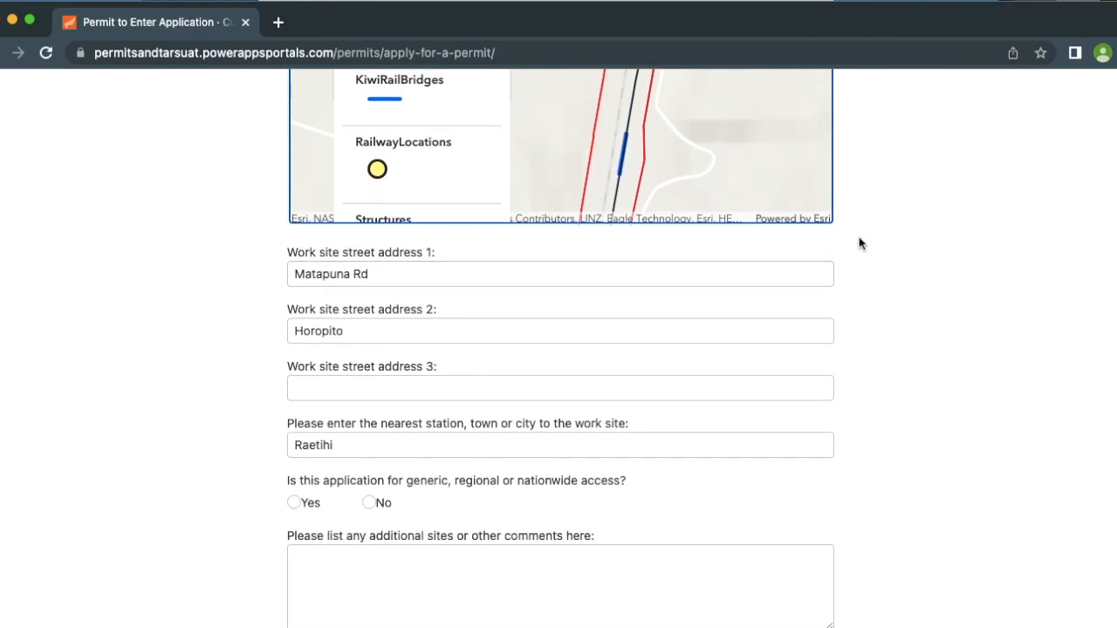
Change the first work site address line to 'Matapuna Rd Level Crossing'
click(460, 275)
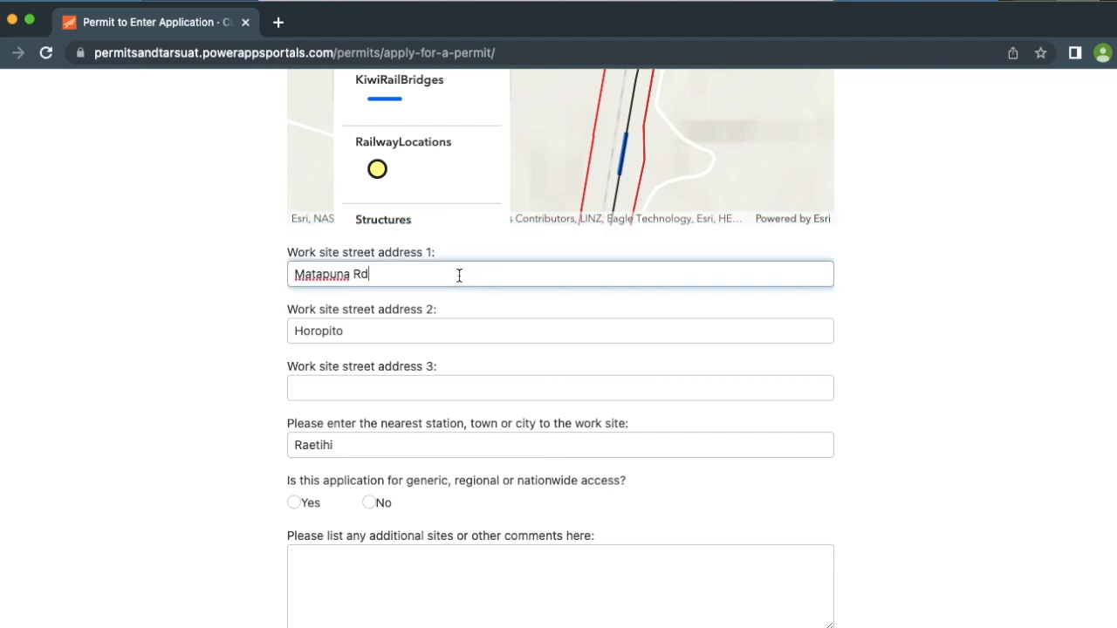
text(Level Crossing)
click(897, 303)
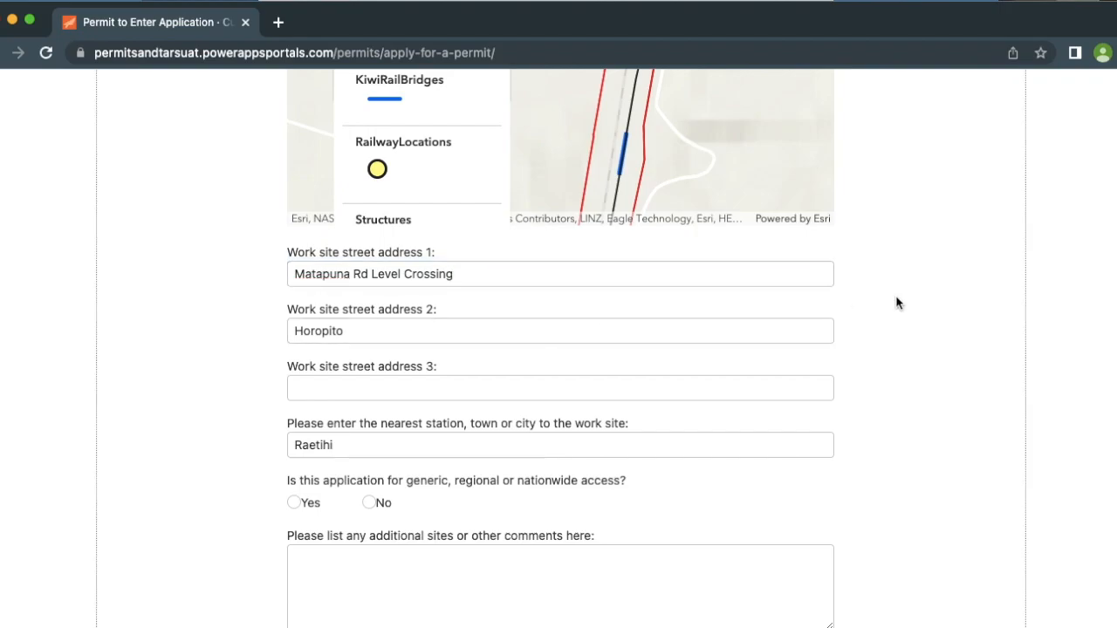
Answer No to generic, regional or nationwide access
scroll(887, 347, down, 3)
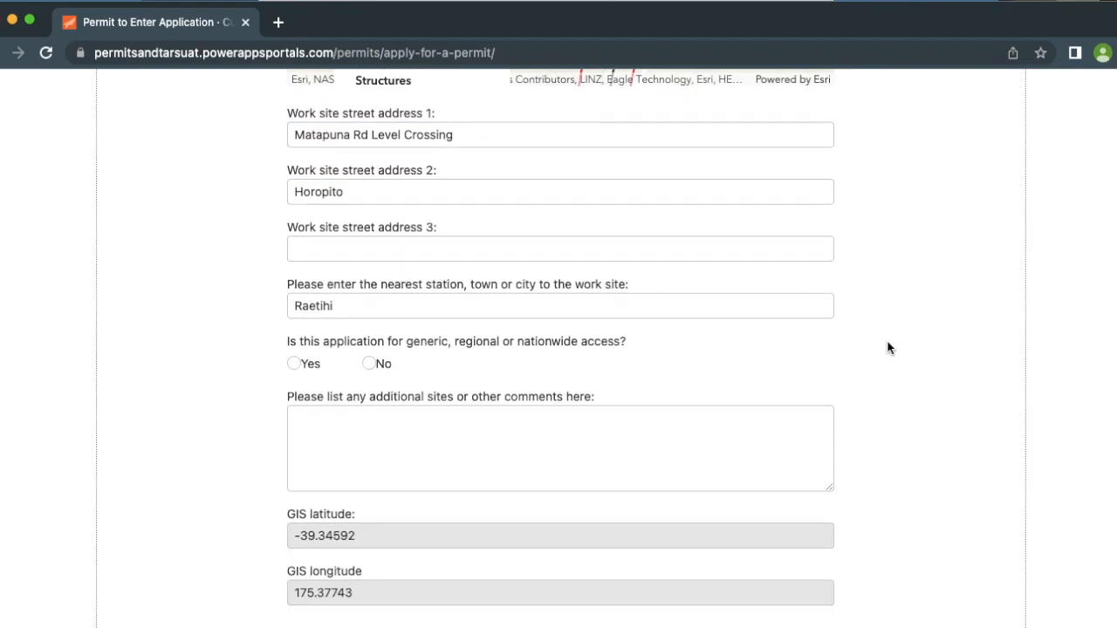
scroll(887, 348, down, 2)
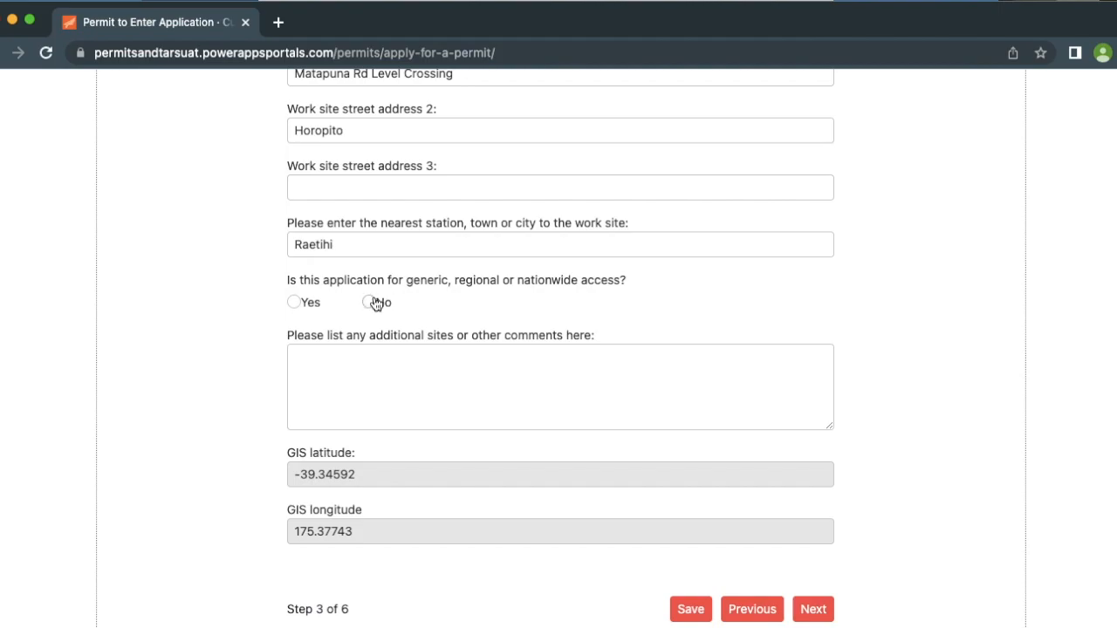
click(372, 303)
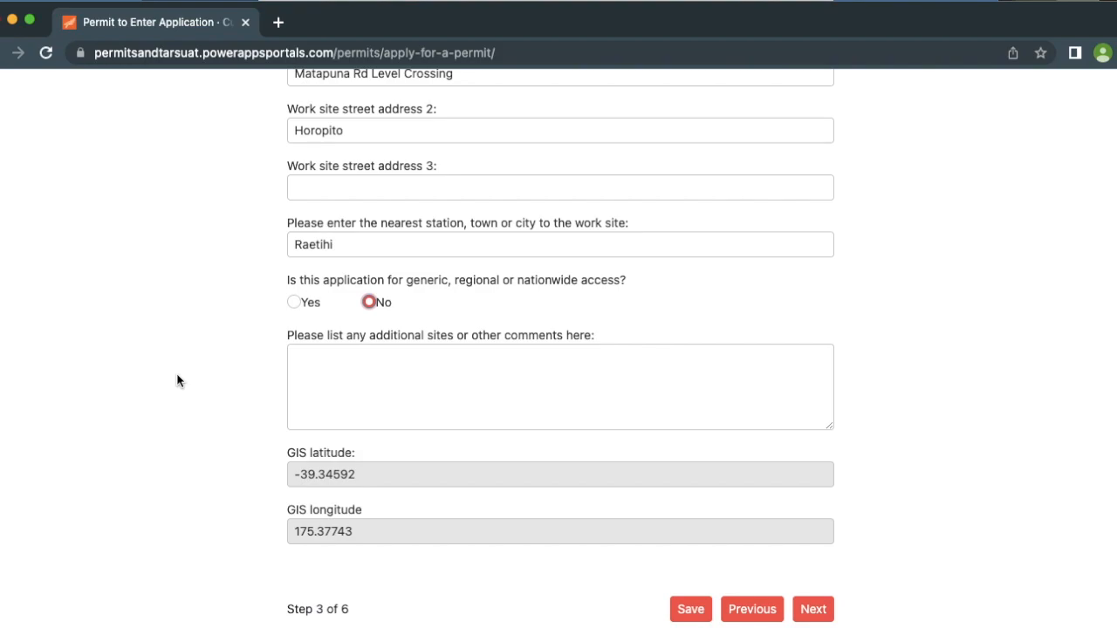
scroll(177, 380, down, 2)
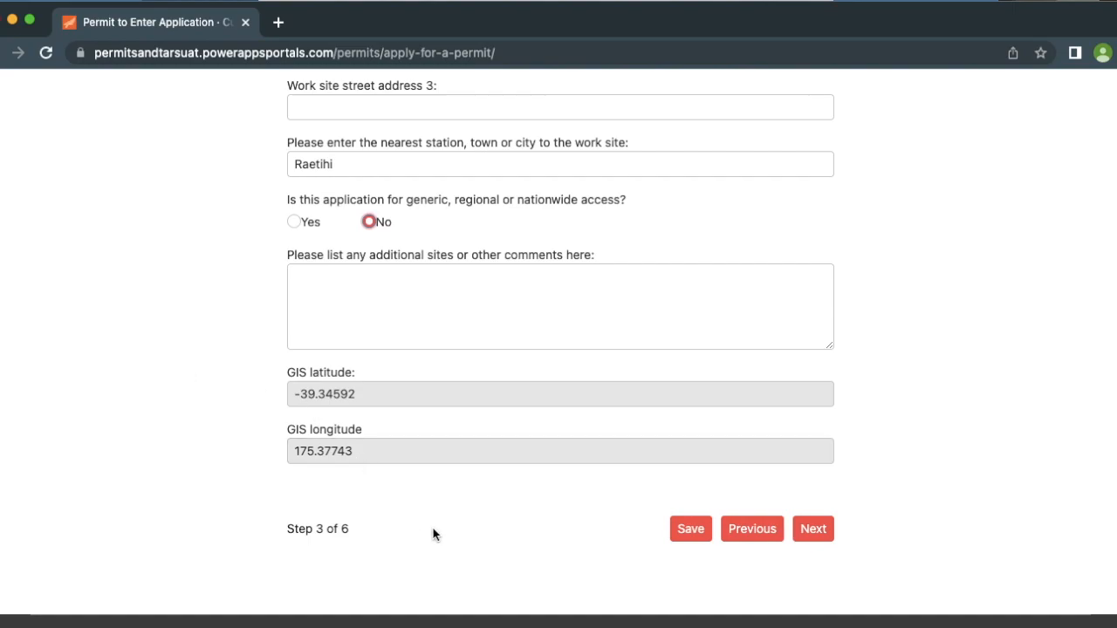
On the Dates and Times step, answer No to an annual permit
click(813, 529)
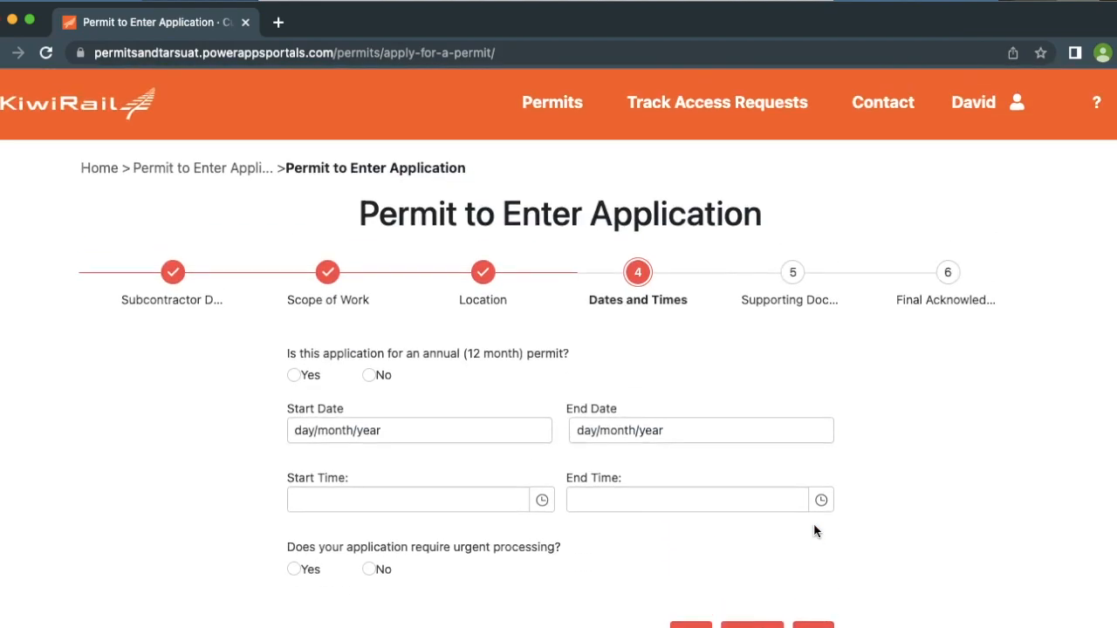
scroll(813, 530, down, 3)
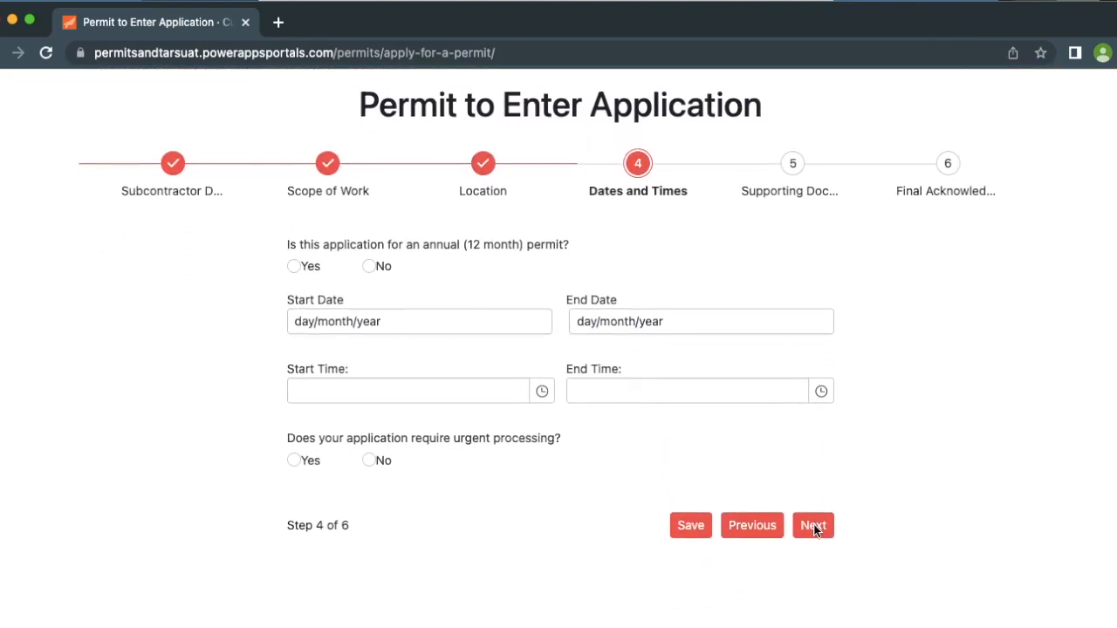
click(294, 258)
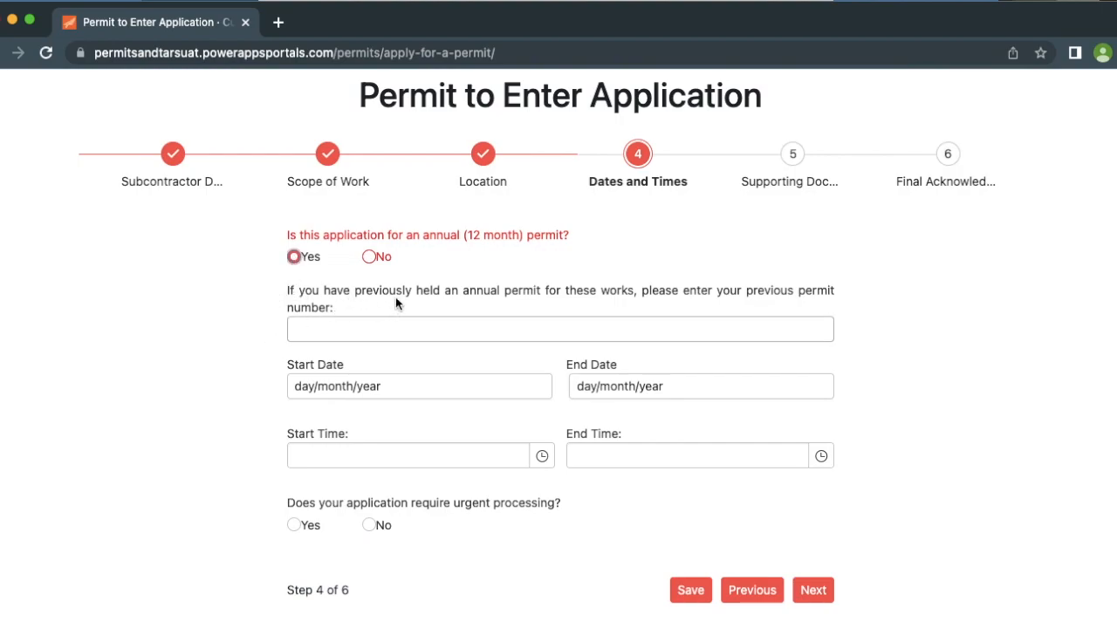
click(370, 257)
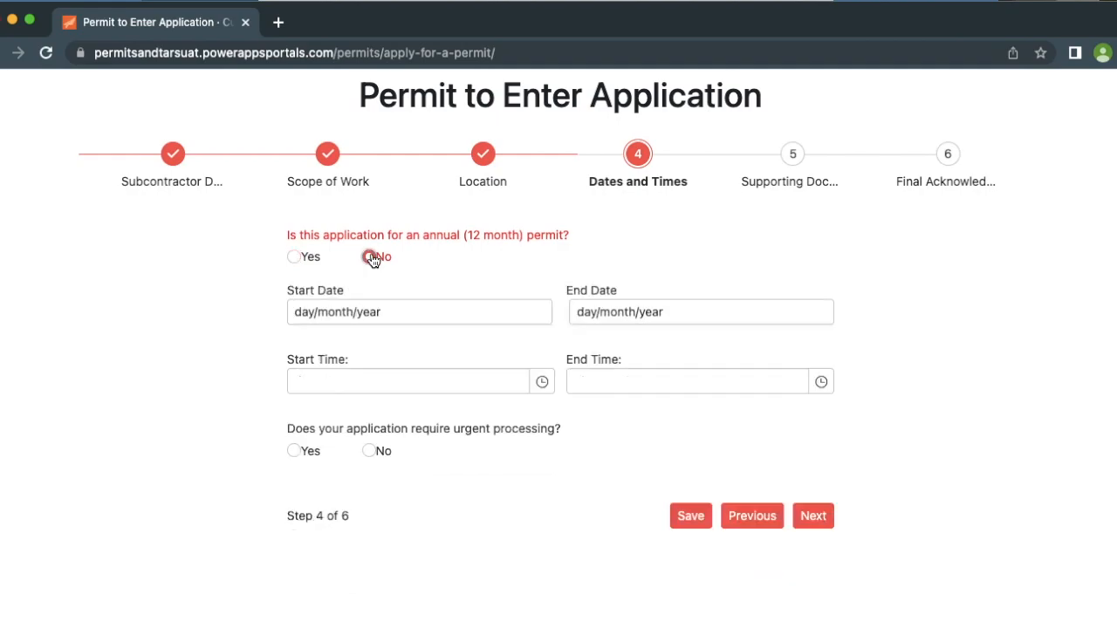
Pick 11 to 14 December 2022 in the calendar and accept the date-selection notice
click(331, 316)
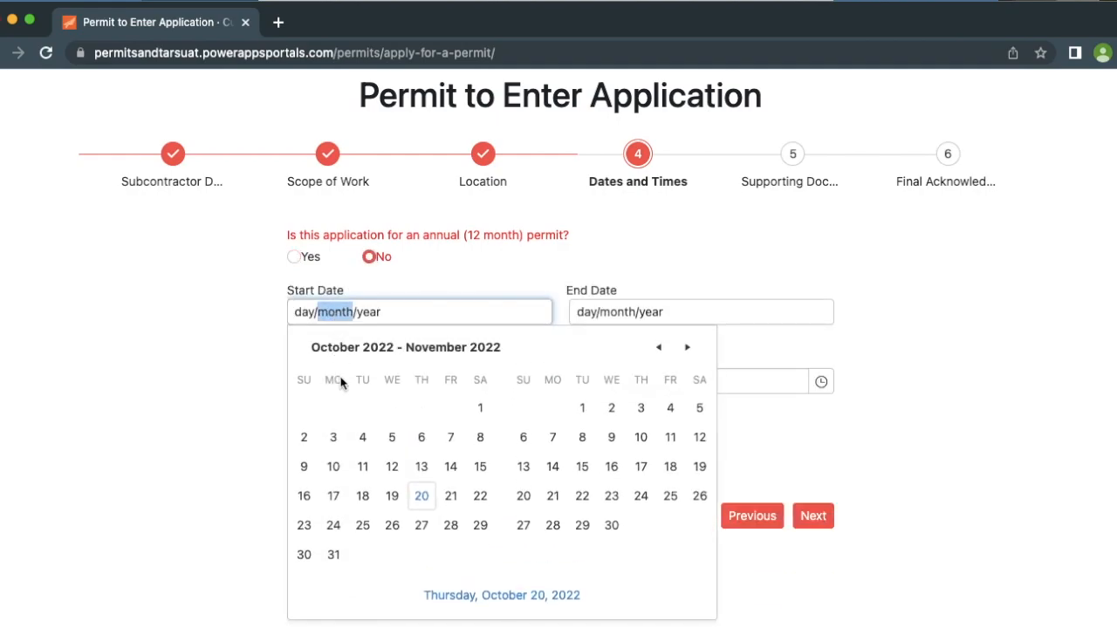
scroll(352, 453, down, 1)
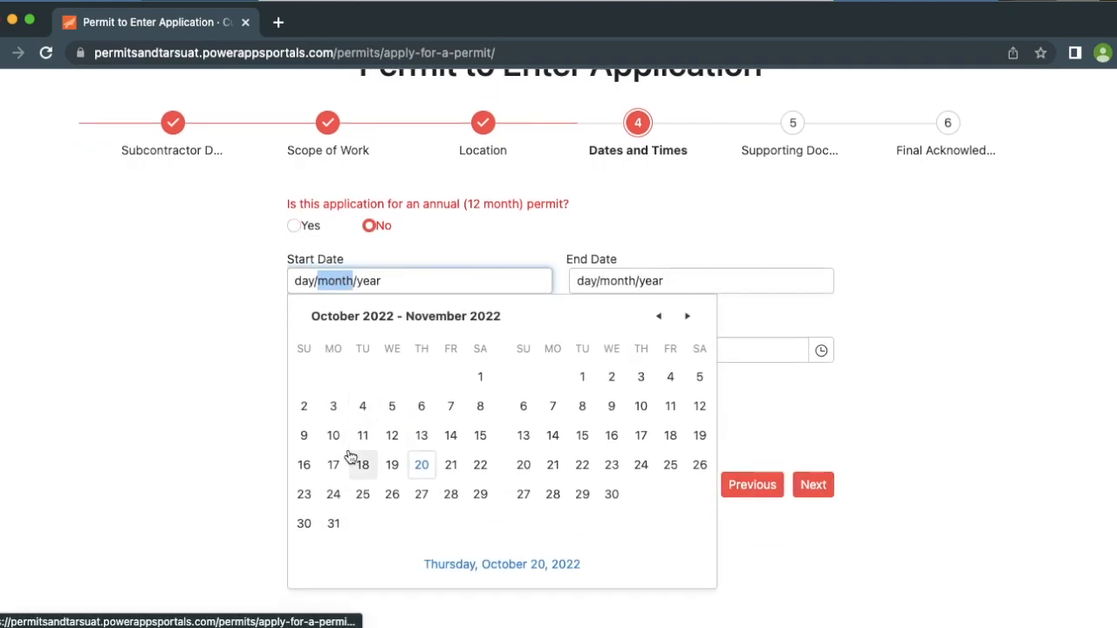
click(687, 318)
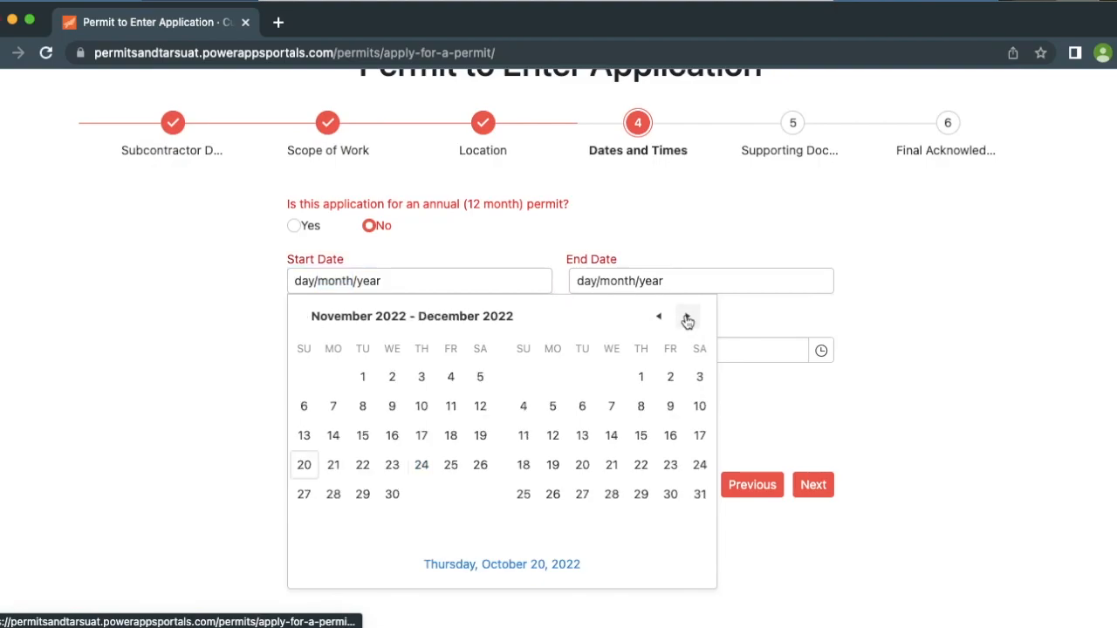
click(526, 440)
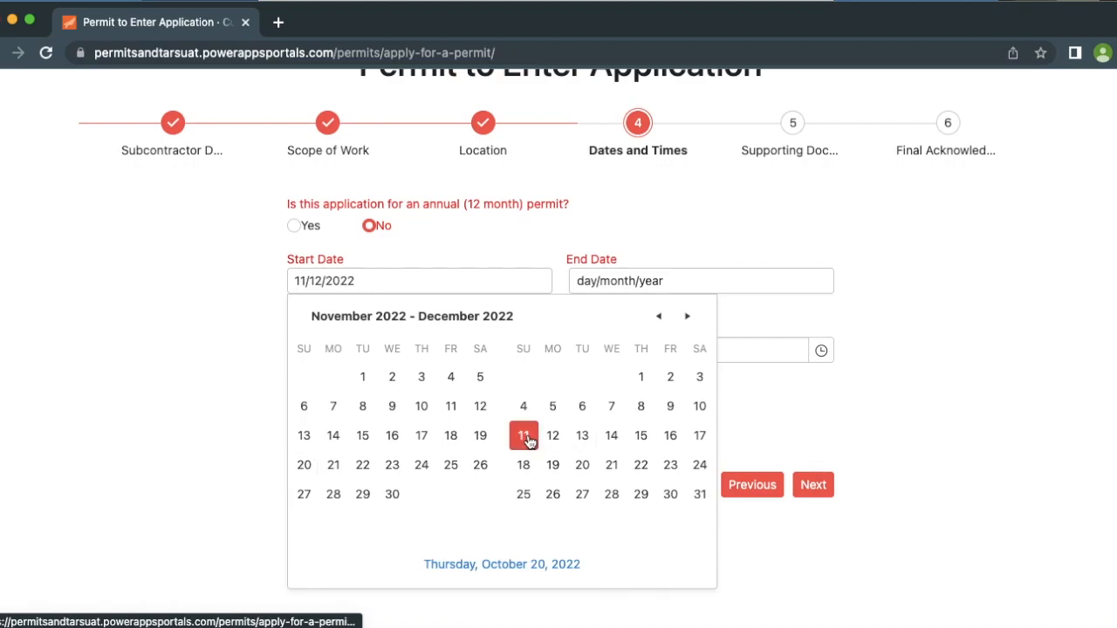
click(612, 437)
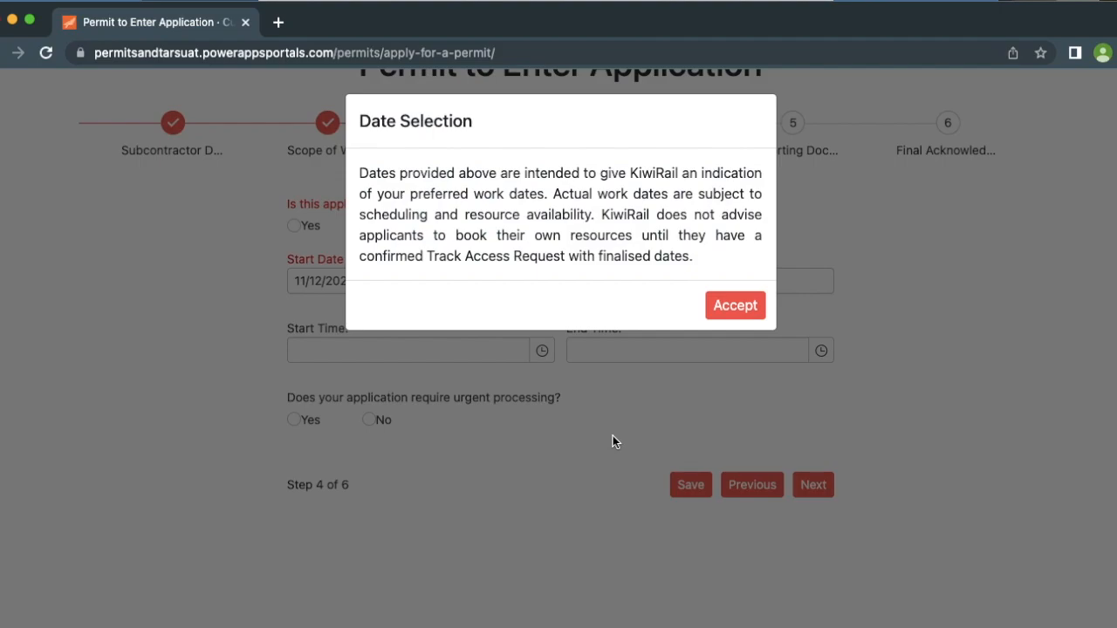
click(719, 307)
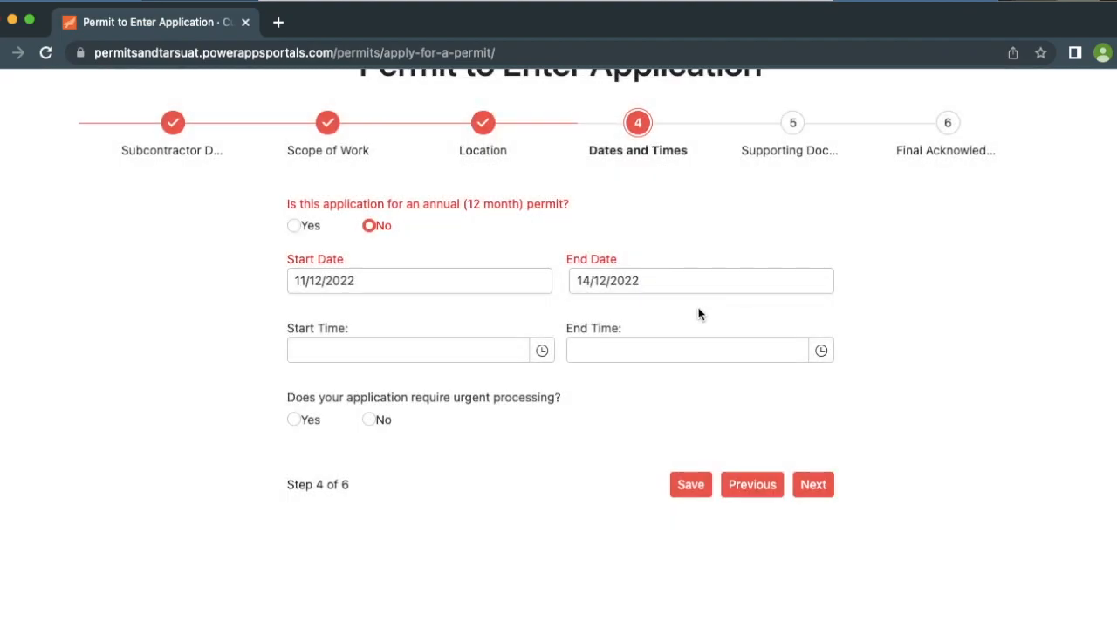
Choose a 7:00 AM start time and 7:00 PM end time, and answer No to urgent processing
click(541, 351)
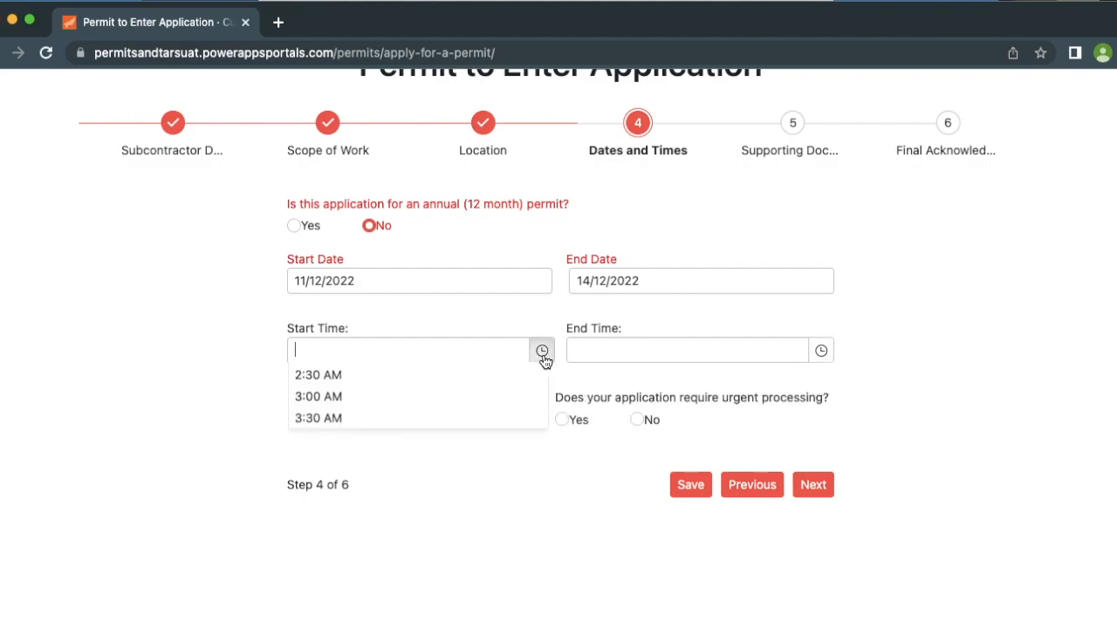
scroll(501, 441, down, 5)
scroll(501, 447, down, 3)
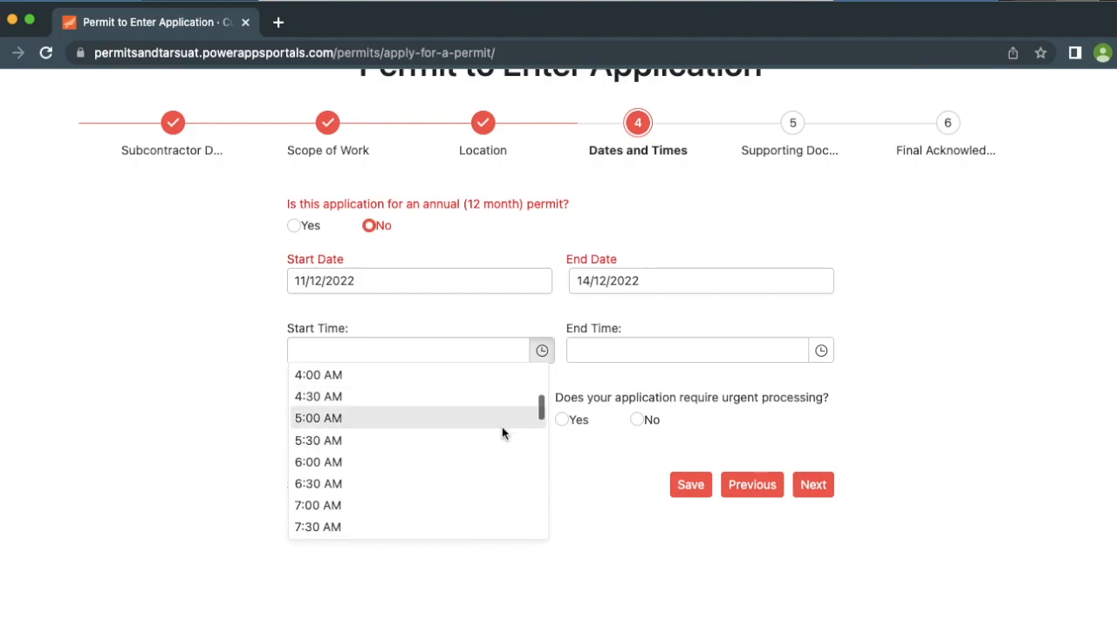
scroll(484, 478, down, 1)
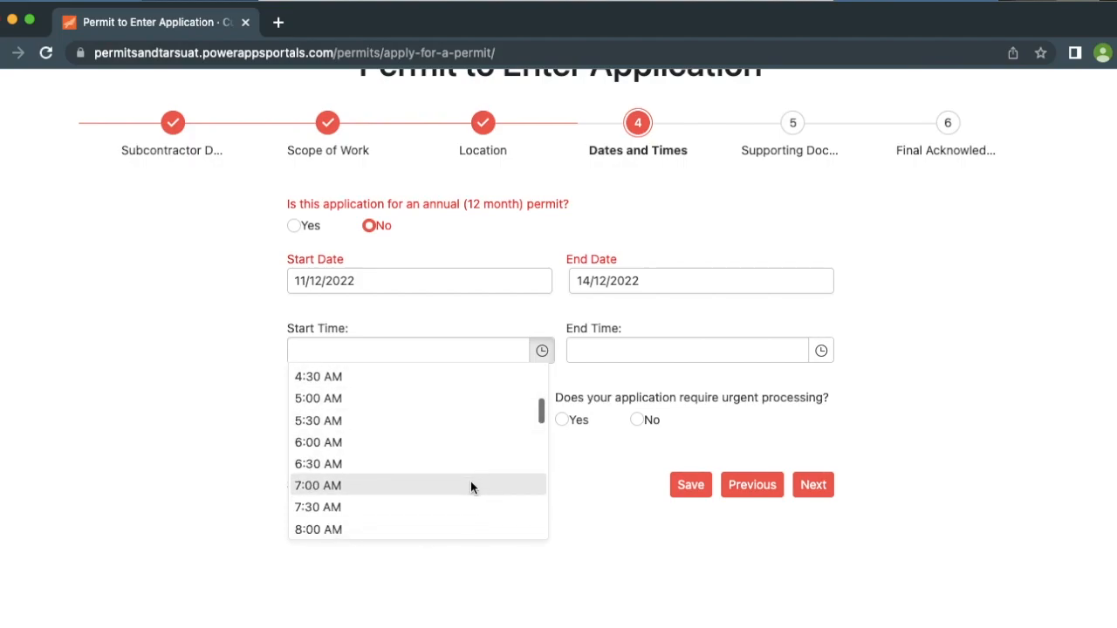
click(471, 485)
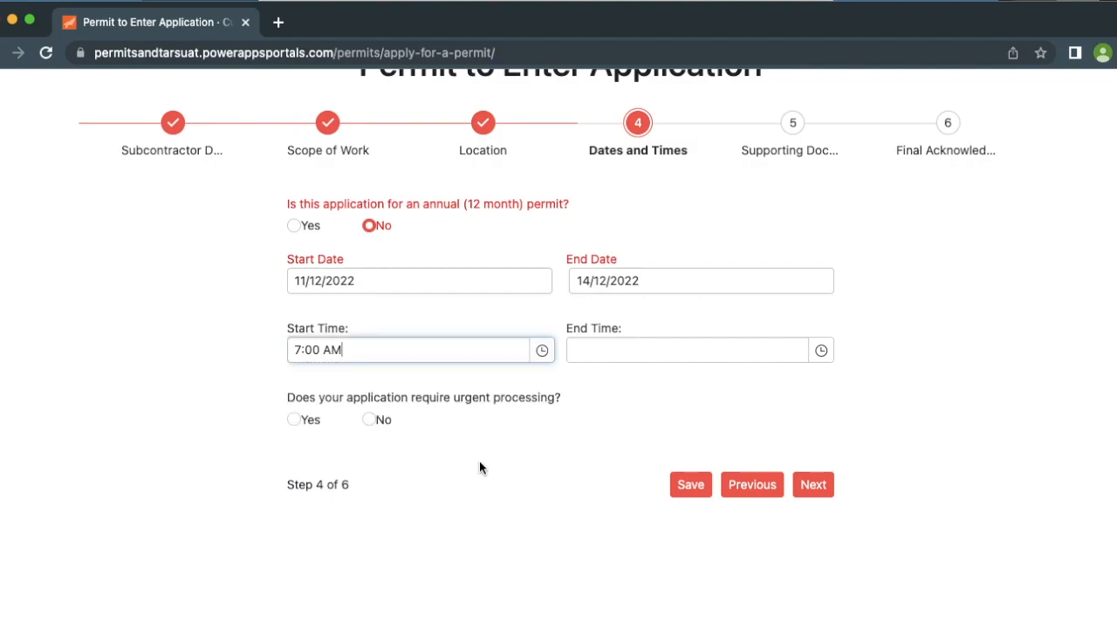
click(822, 351)
scroll(743, 445, down, 5)
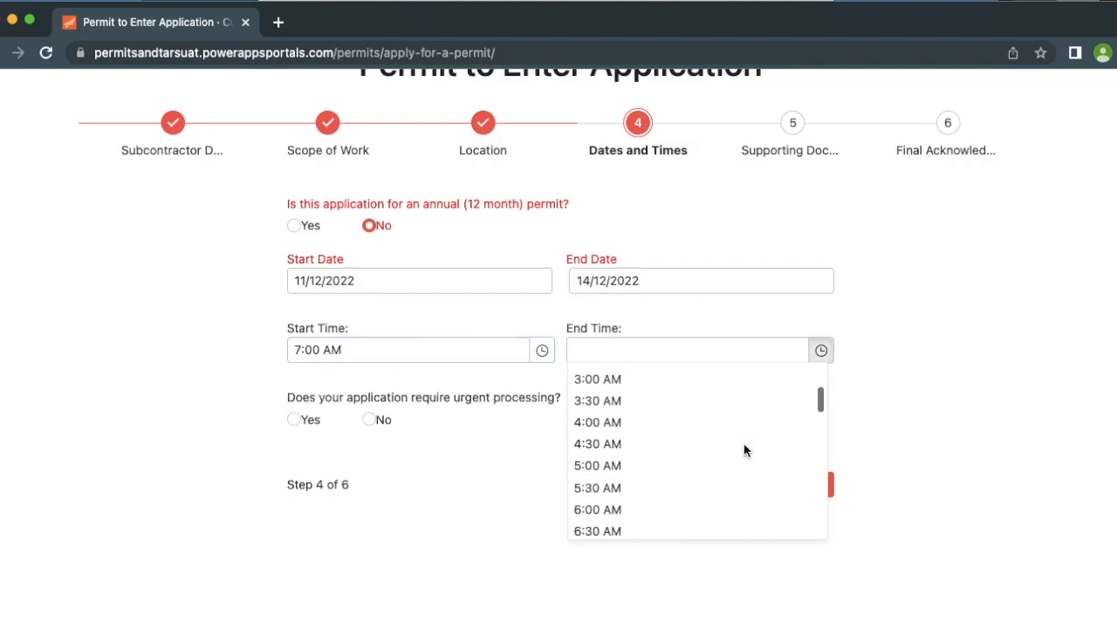
scroll(743, 445, down, 6)
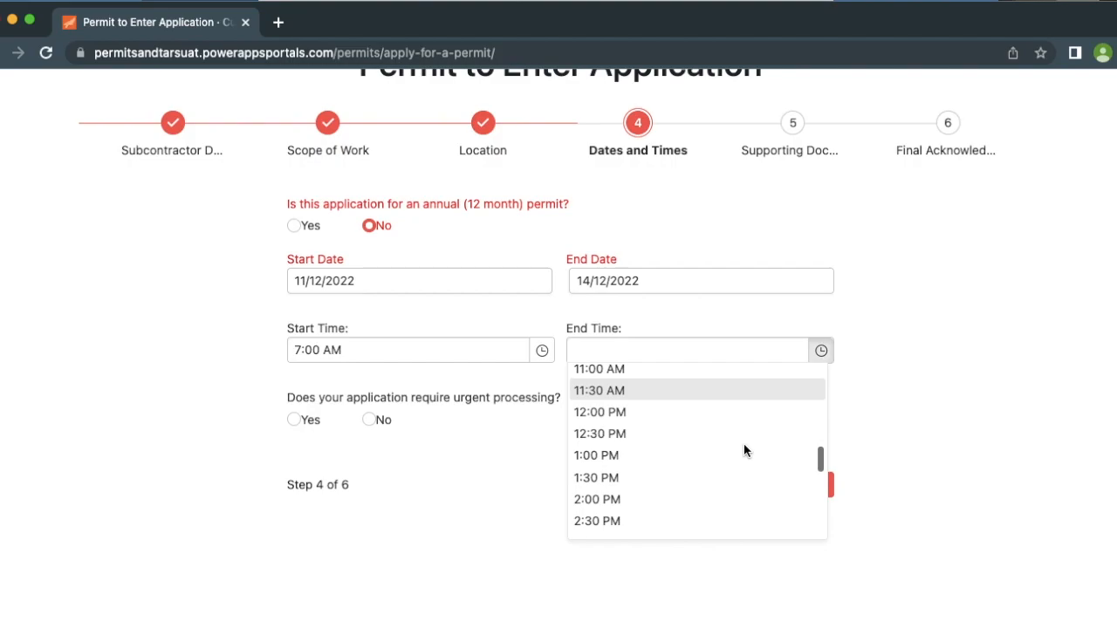
scroll(743, 447, down, 5)
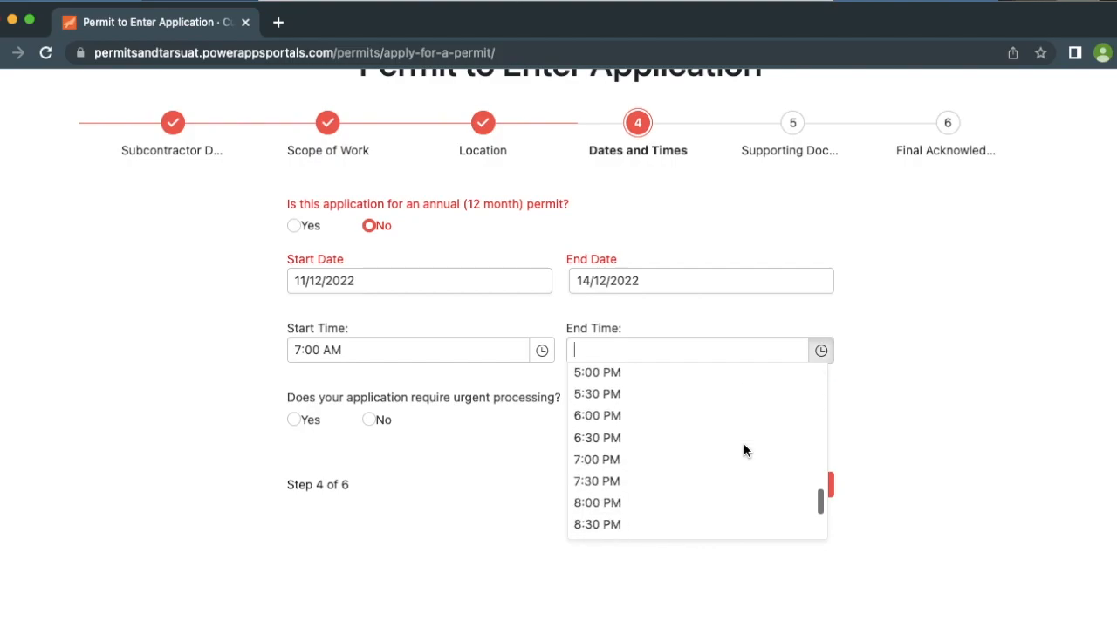
click(703, 457)
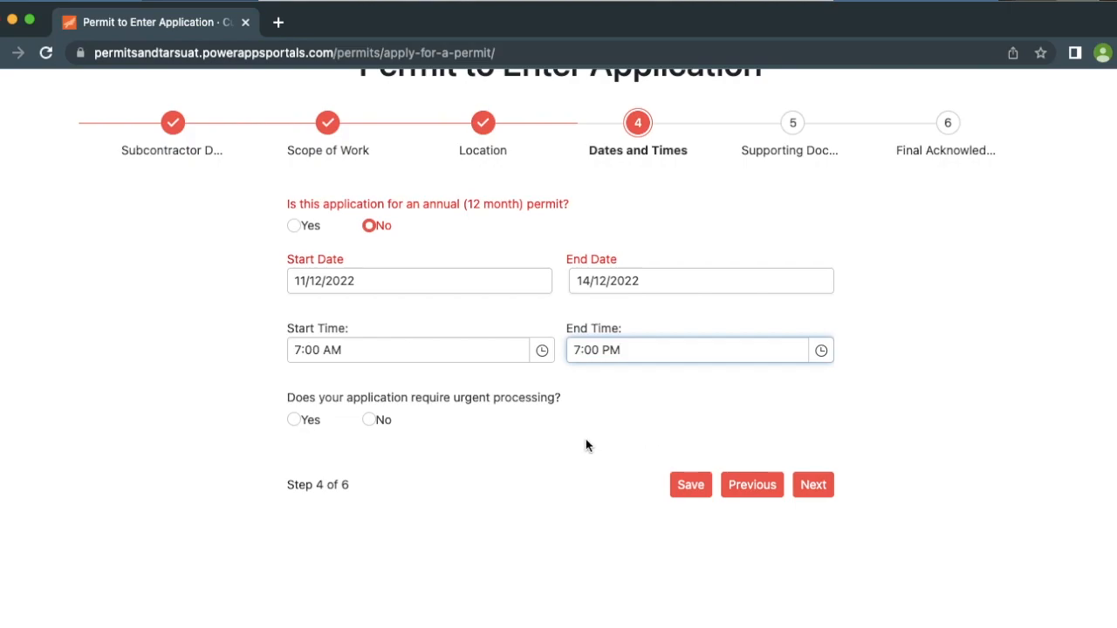
click(583, 412)
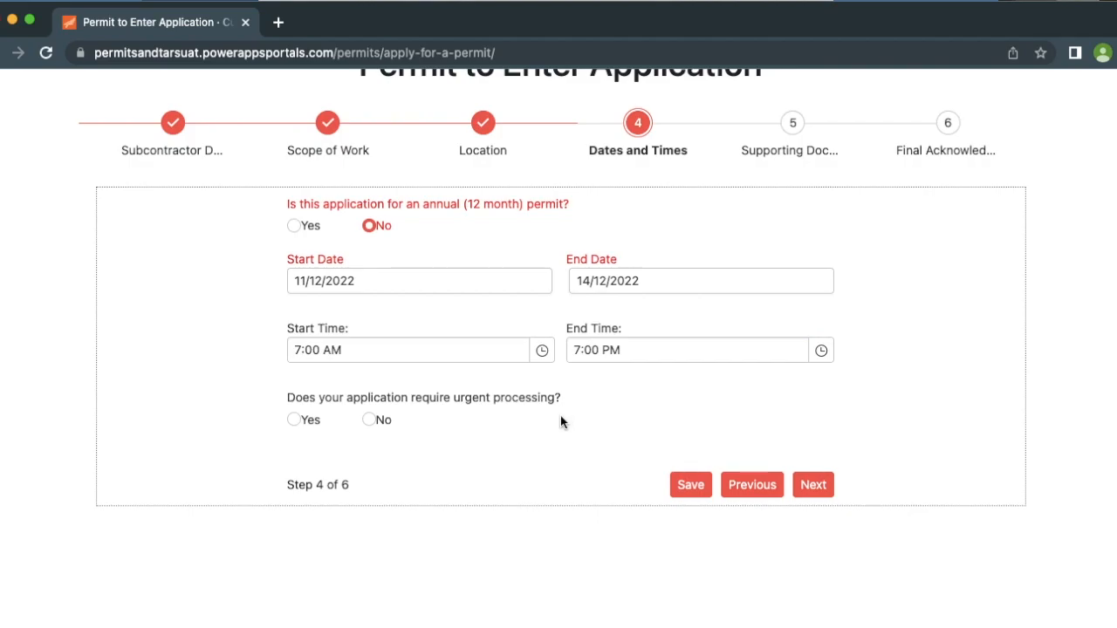
click(370, 421)
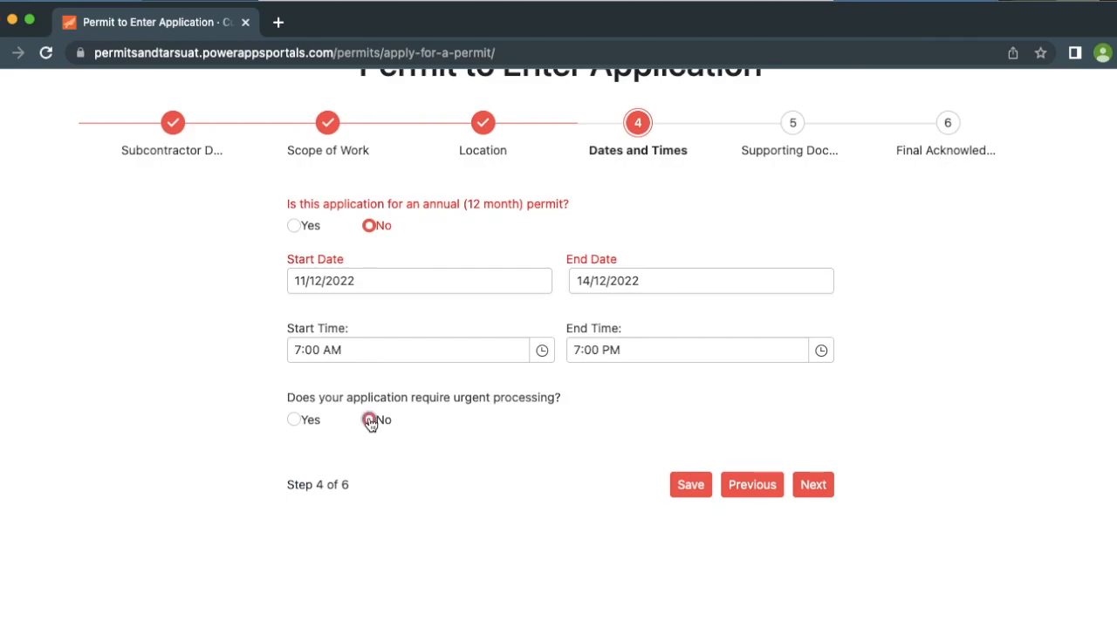
On the Supporting Documents step, attach Supporting Doc.png as the health and safety plan and Work Methodology Statement
click(814, 485)
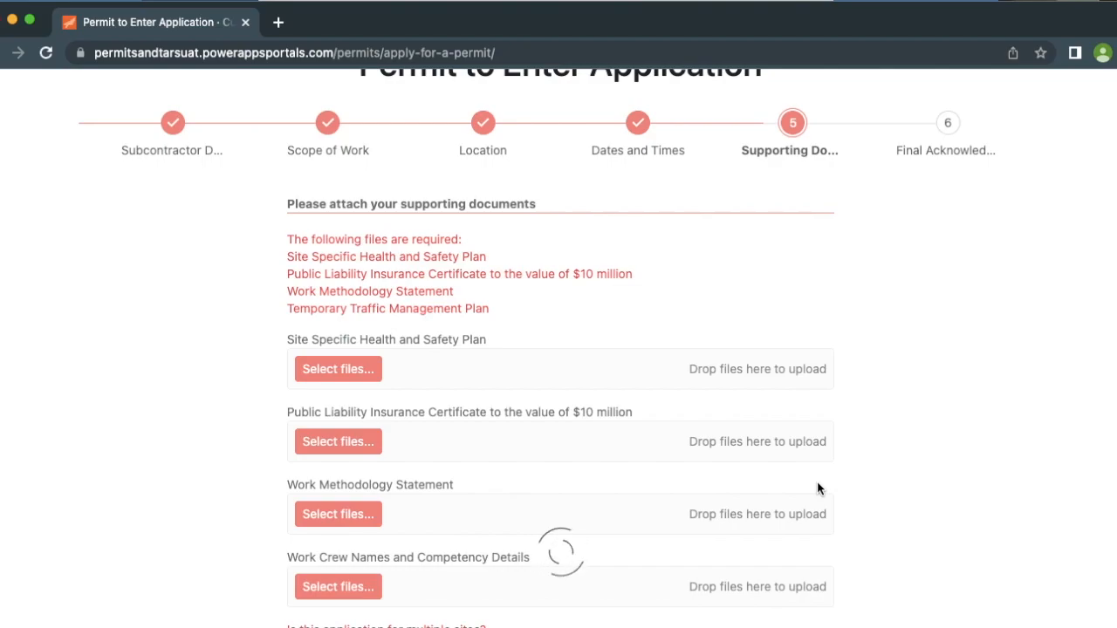
scroll(817, 483, down, 2)
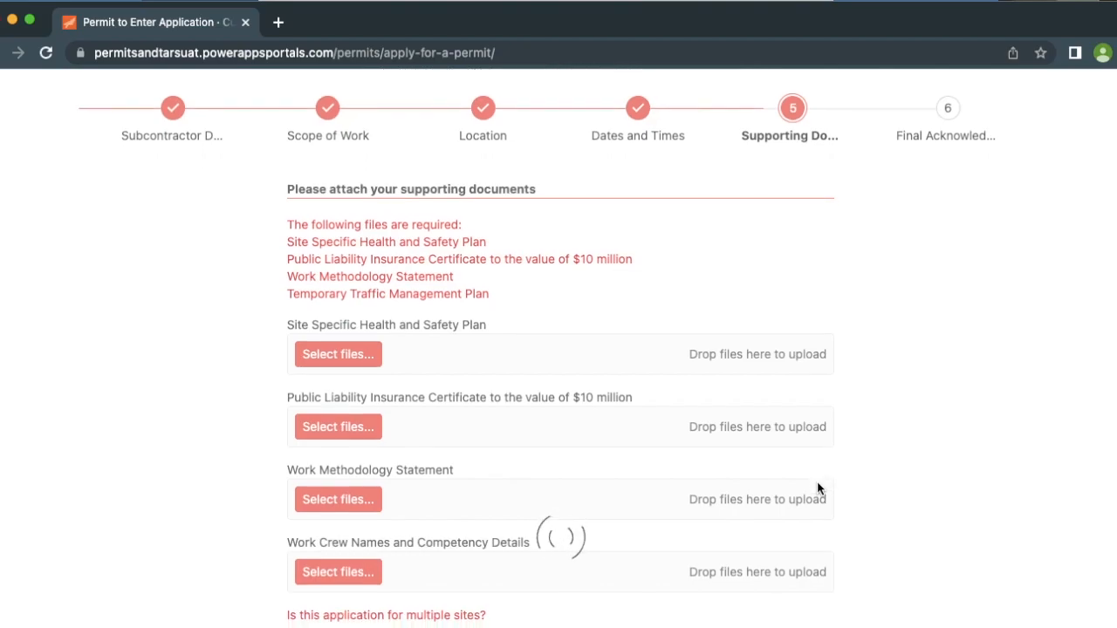
scroll(817, 489, down, 1)
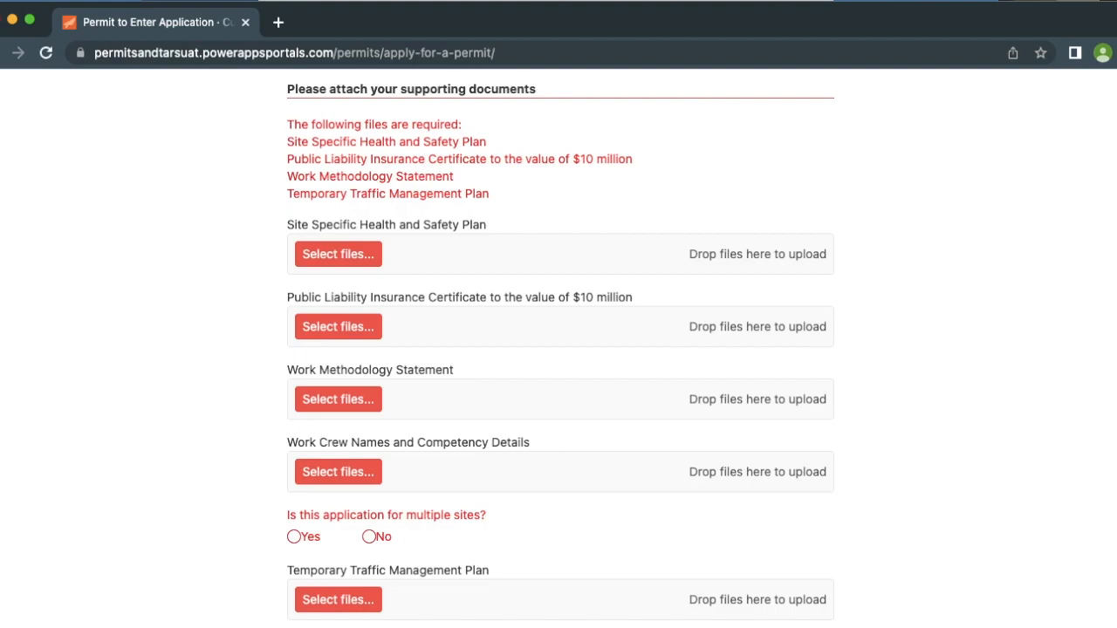
drag(754, 238, 738, 245)
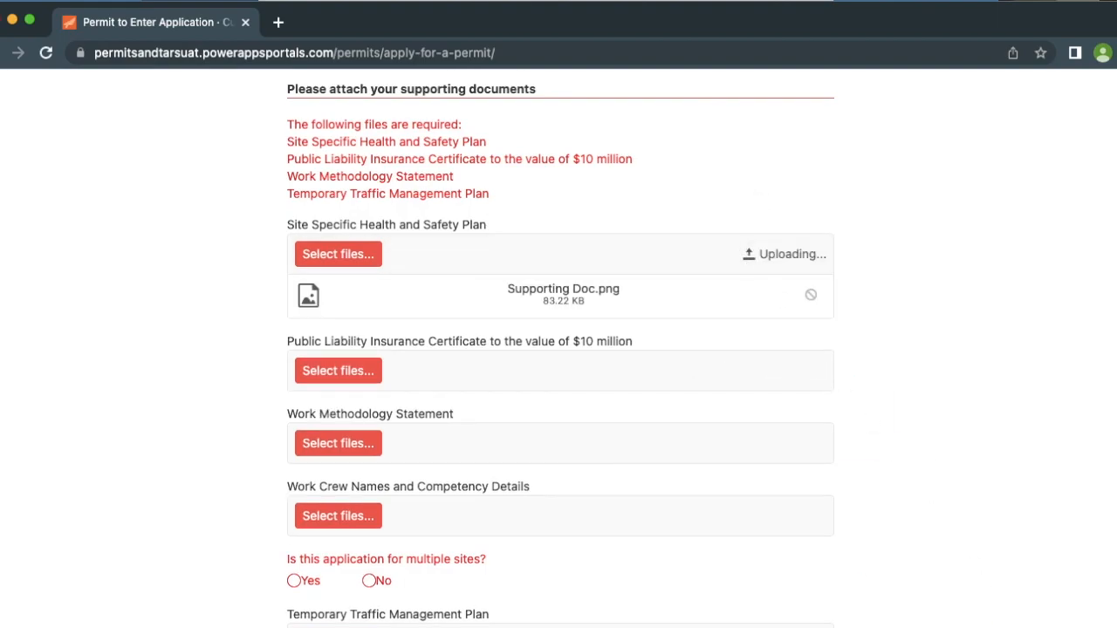
scroll(999, 448, down, 2)
drag(1116, 471, 750, 349)
drag(1116, 559, 785, 456)
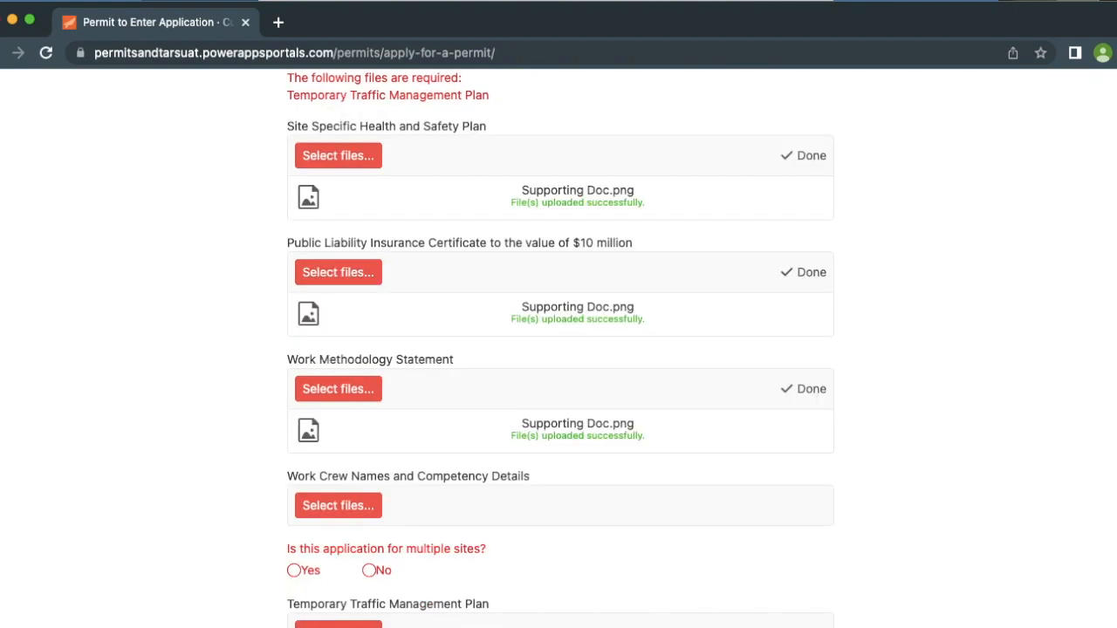
Answer No to multiple sites and attach Supporting Doc.png to the remaining document drop zones
scroll(910, 387, up, 2)
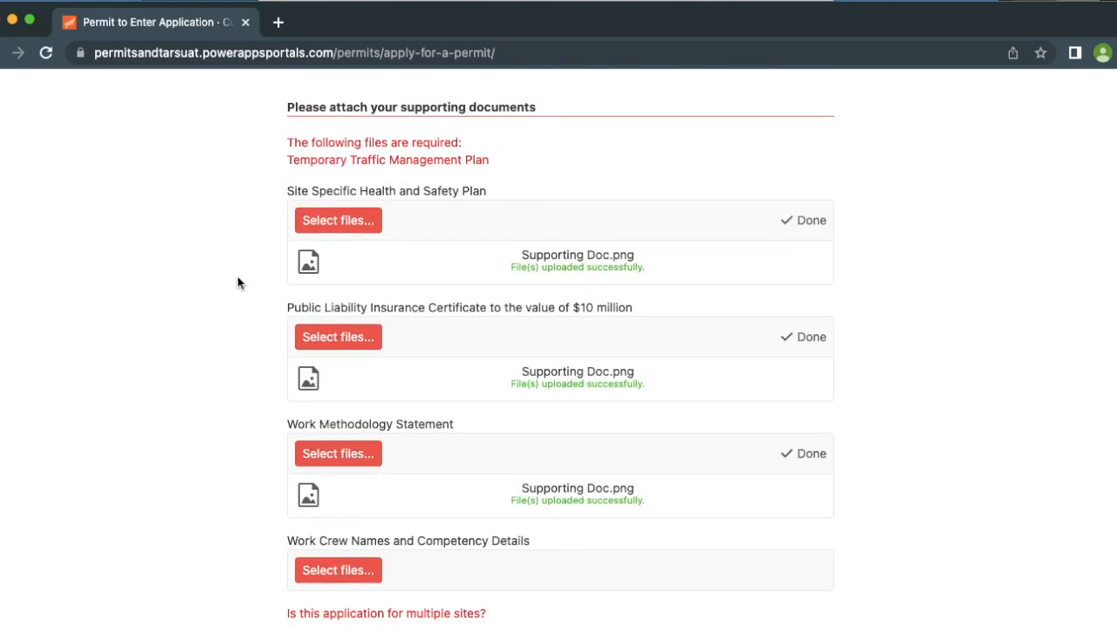
scroll(239, 282, down, 5)
click(369, 428)
drag(847, 488, 786, 362)
scroll(890, 437, down, 2)
drag(1082, 624, 800, 552)
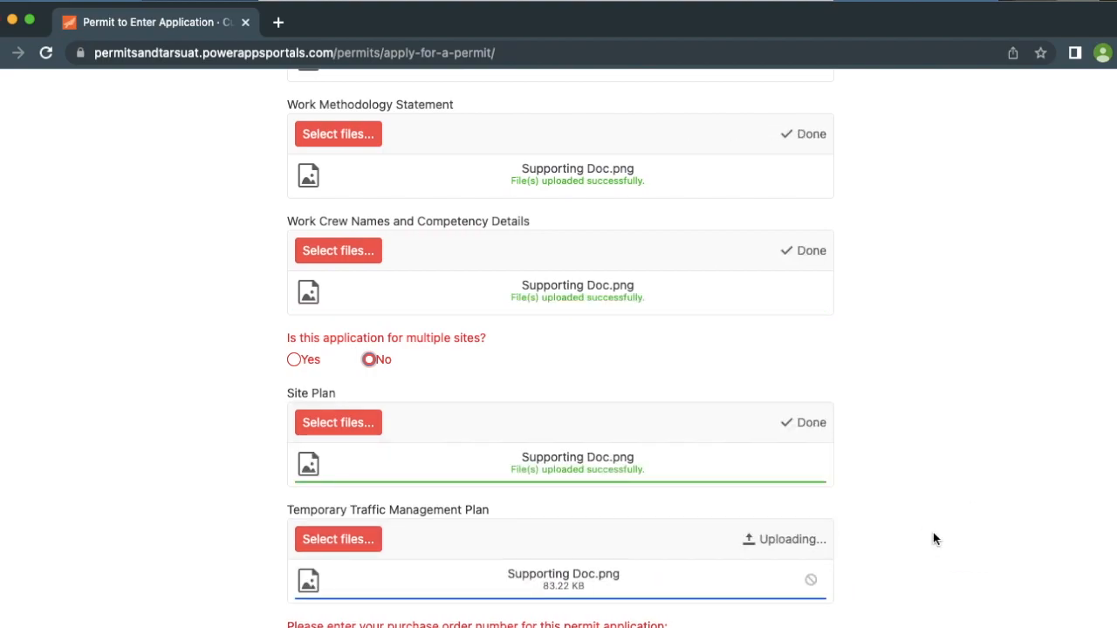
Enter the purchase order number in its field
scroll(933, 536, down, 5)
scroll(933, 534, down, 1)
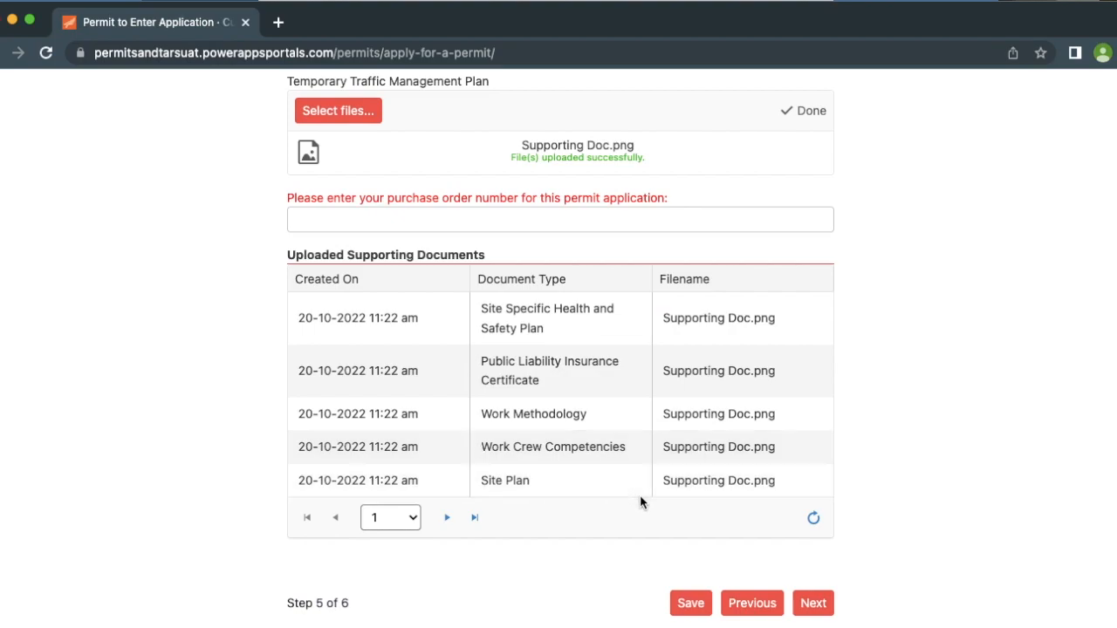
scroll(625, 256, up, 1)
click(655, 277)
text(PO - 12-456)
click(944, 255)
scroll(946, 272, down, 1)
scroll(946, 277, down, 2)
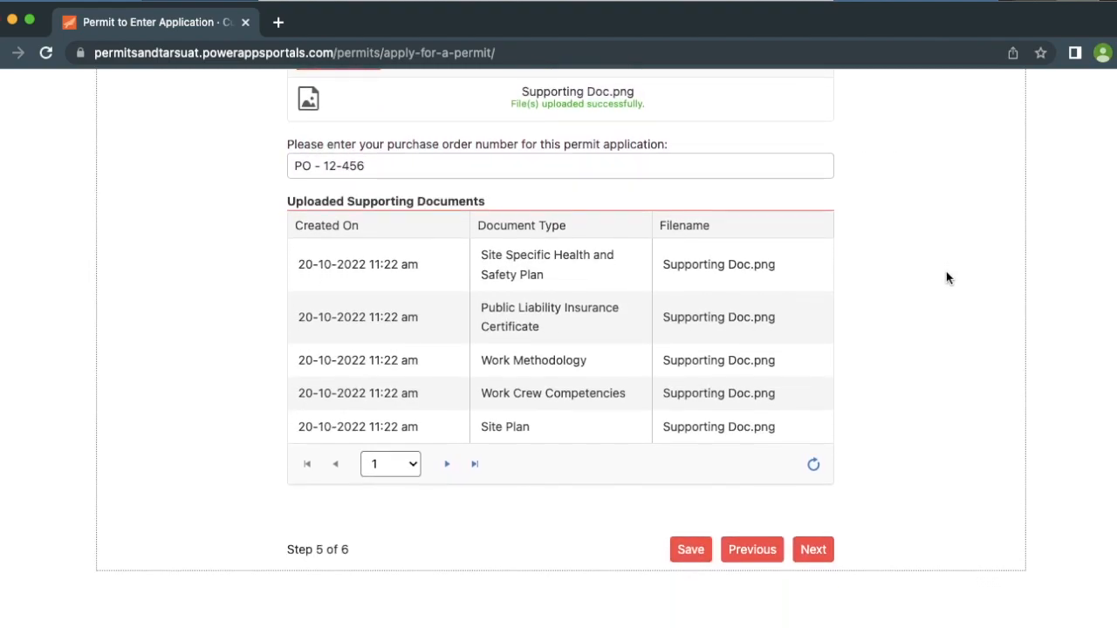
Move to the Final Acknowledgement step and tick I Accept
click(813, 549)
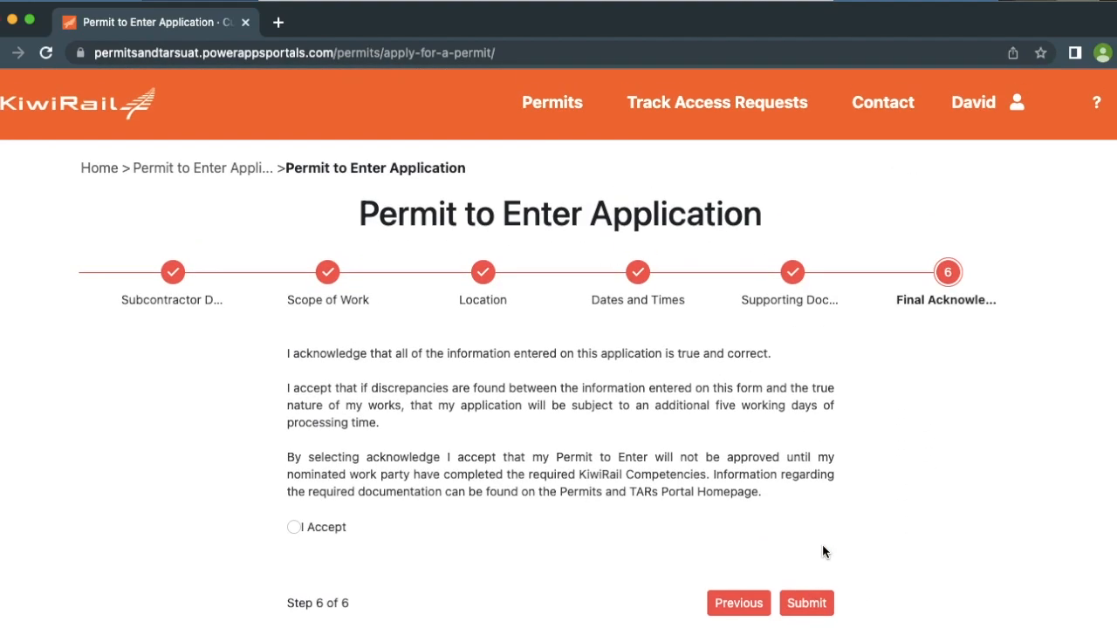
scroll(821, 544, down, 2)
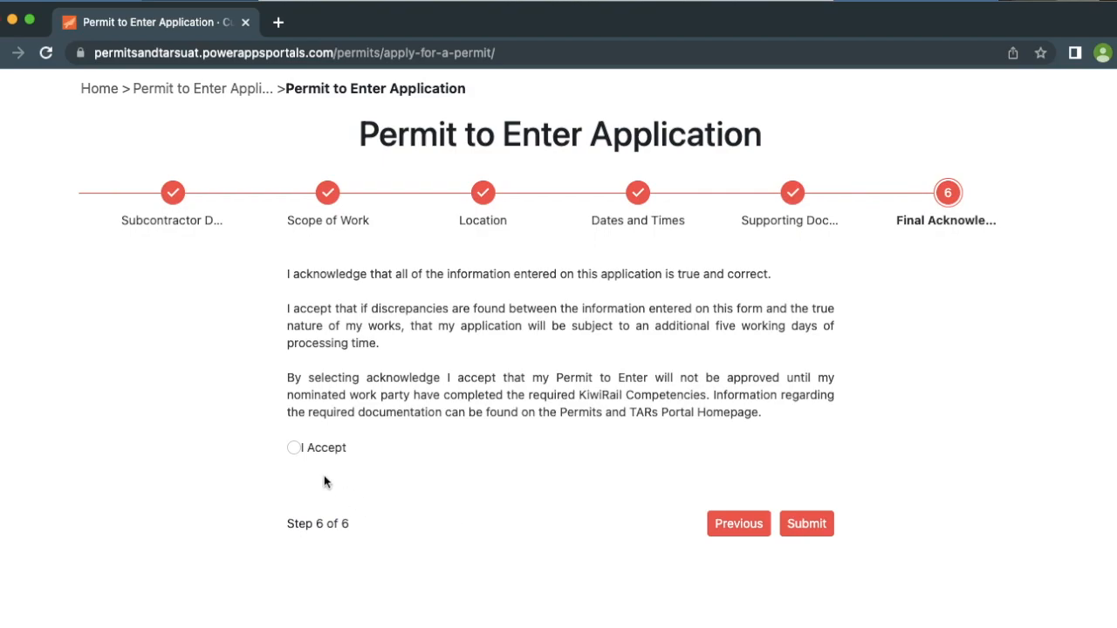
click(294, 450)
Submit the permit application and dismiss the Permit Submitted confirmation
click(812, 527)
click(811, 525)
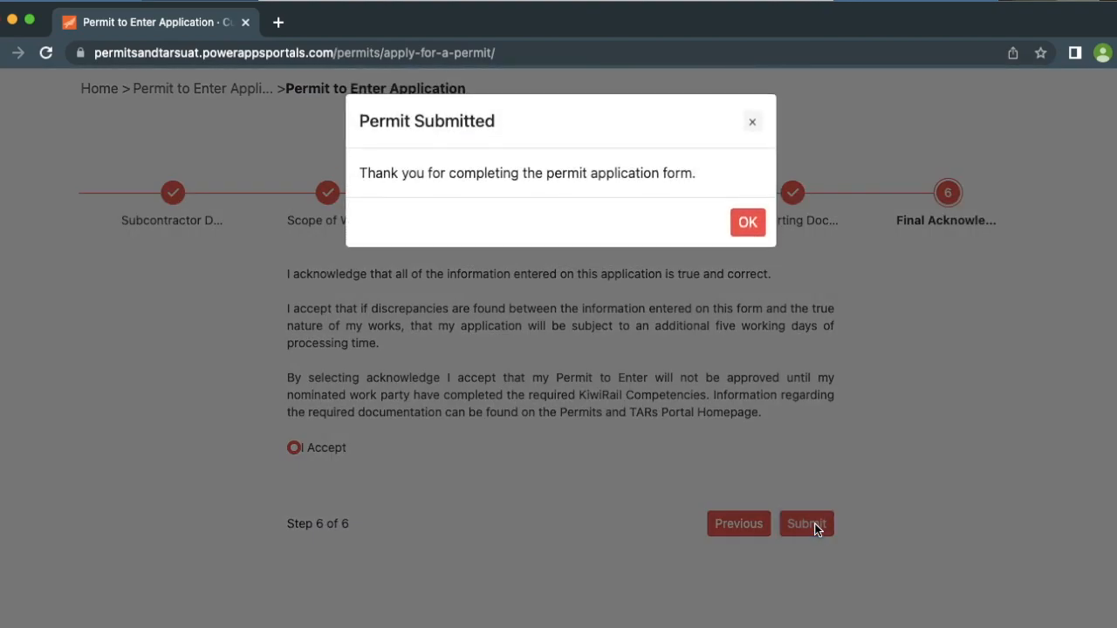
click(752, 222)
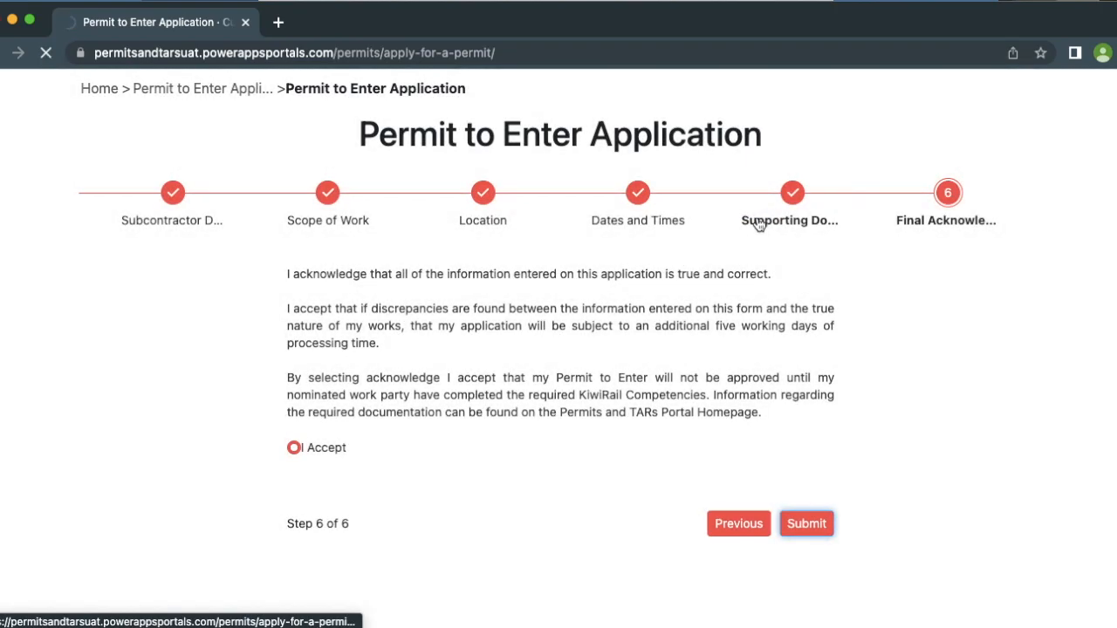